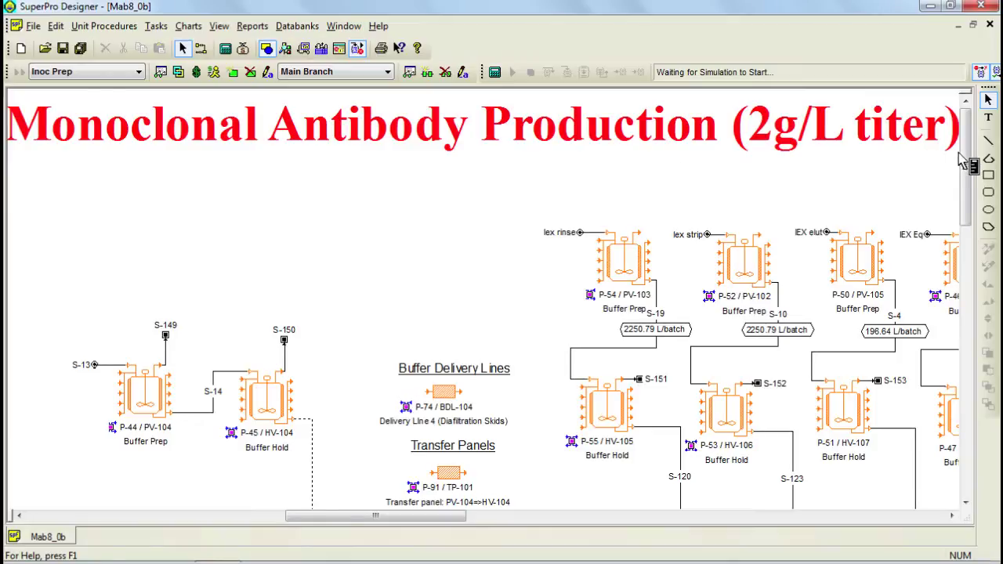
Step: Review the number of cycles per batch in the scheduling data of the multi-cycle Protein-A procedure P-18, leaving it unmodified
left_click_drag(968, 192, 970, 293)
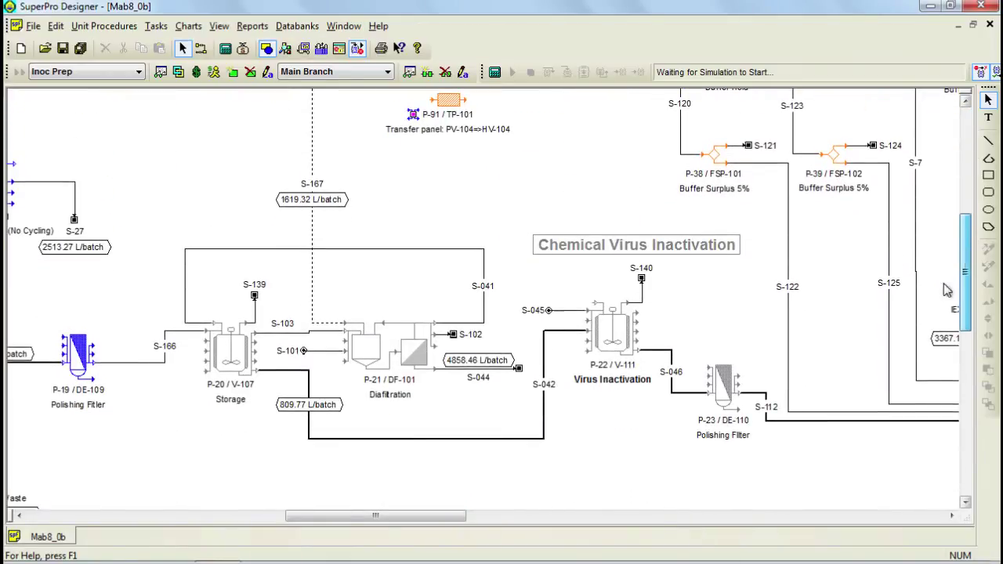
left_click_drag(423, 522, 305, 523)
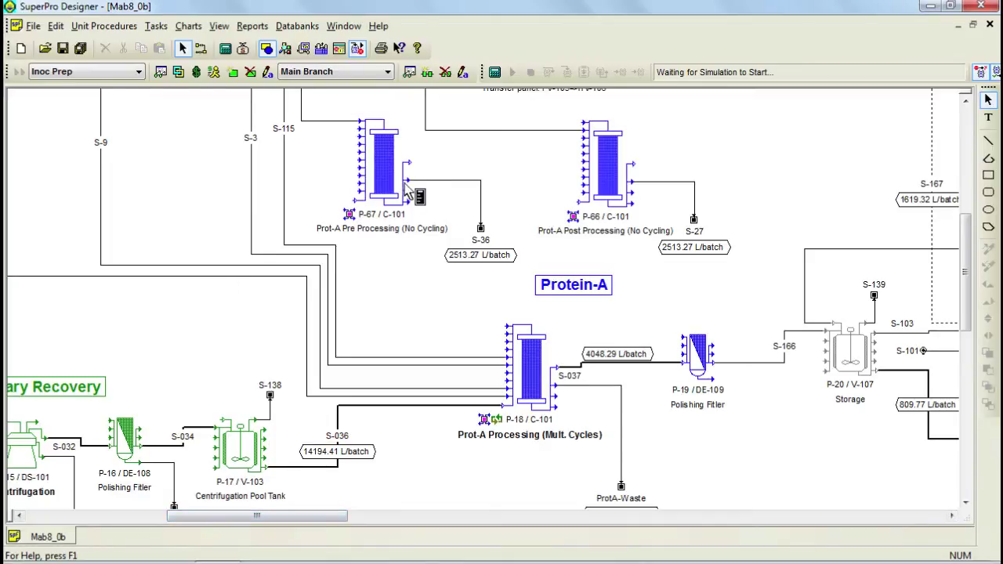
right_click(537, 360)
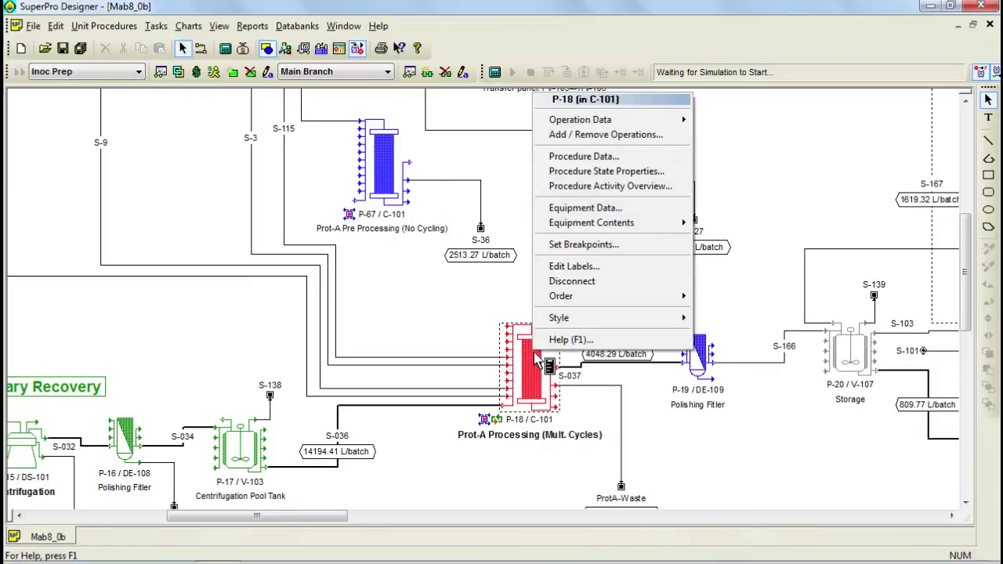
left_click(609, 157)
left_click_drag(619, 21, 554, 93)
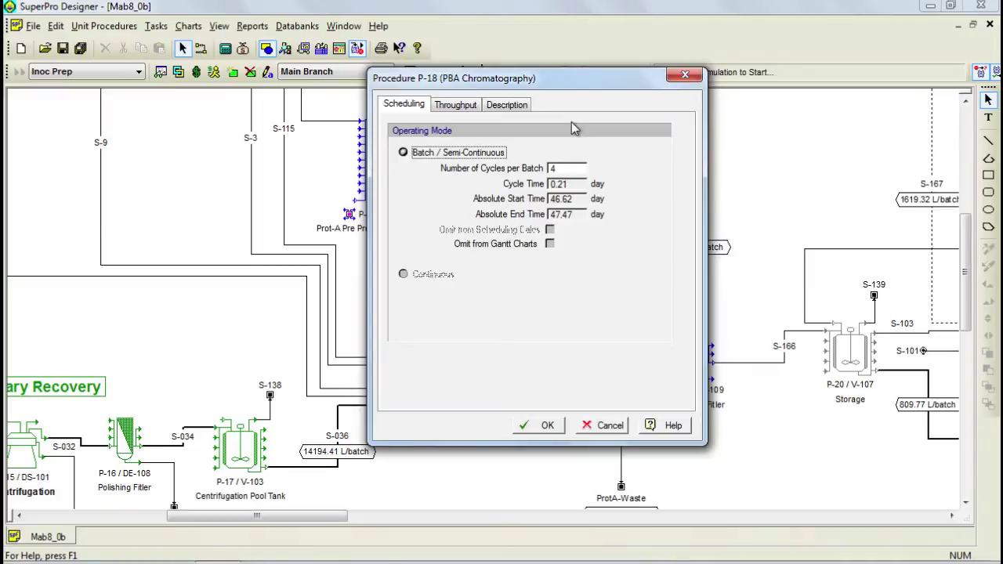
double_click(567, 168)
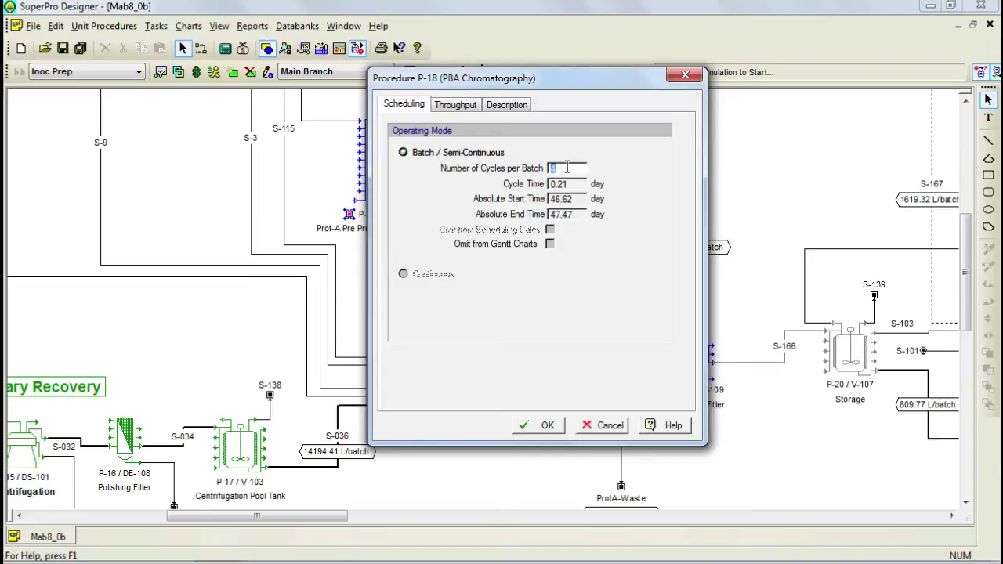
left_click(587, 426)
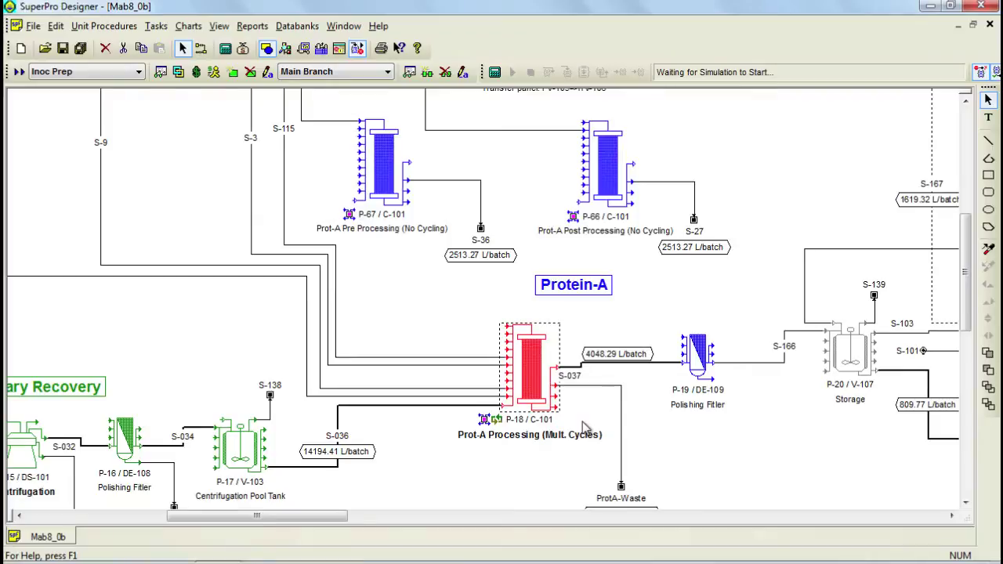
Step: Review the list of operations in Protein-A procedure P-18 and save the document
right_click(536, 371)
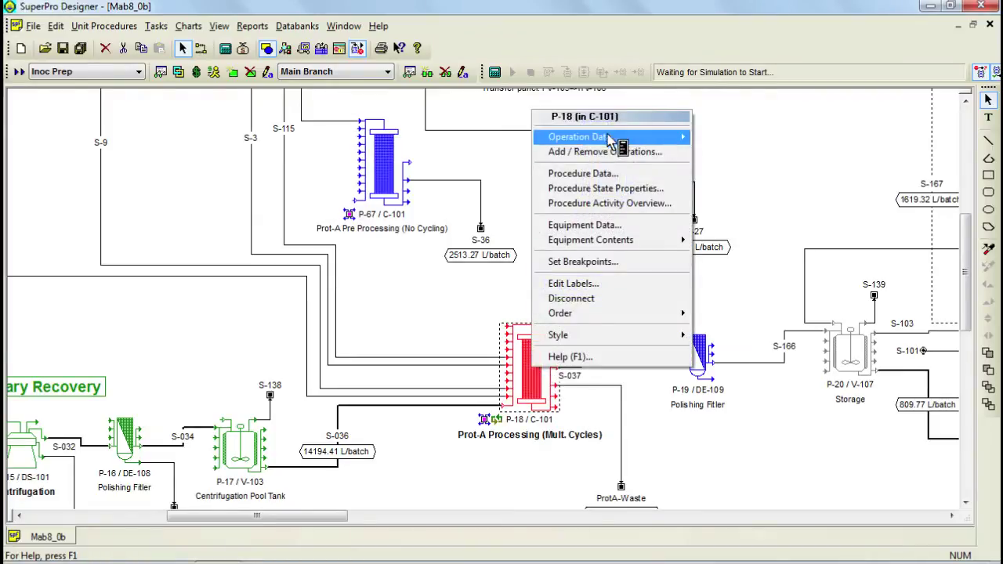
mouse_move(619, 138)
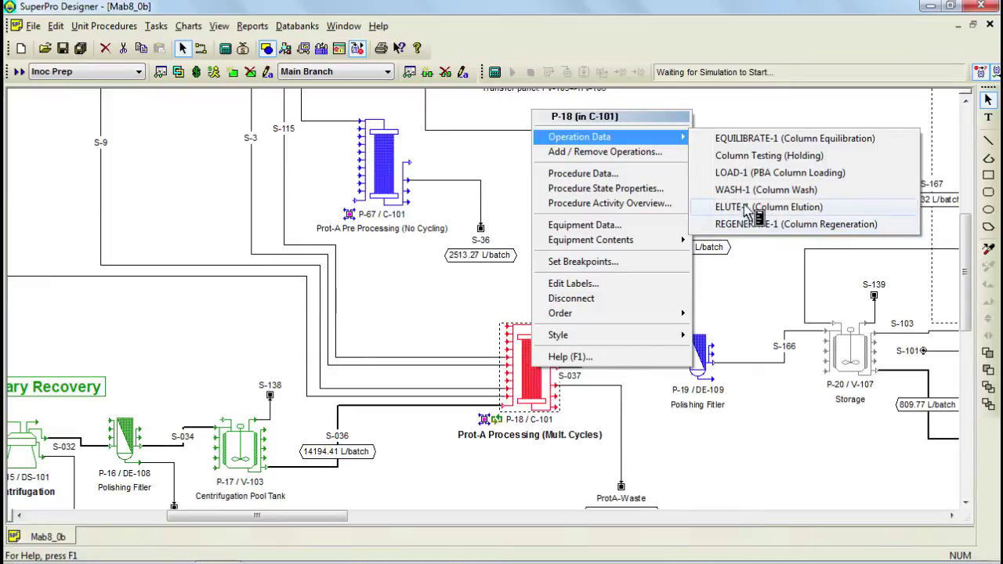
left_click(744, 114)
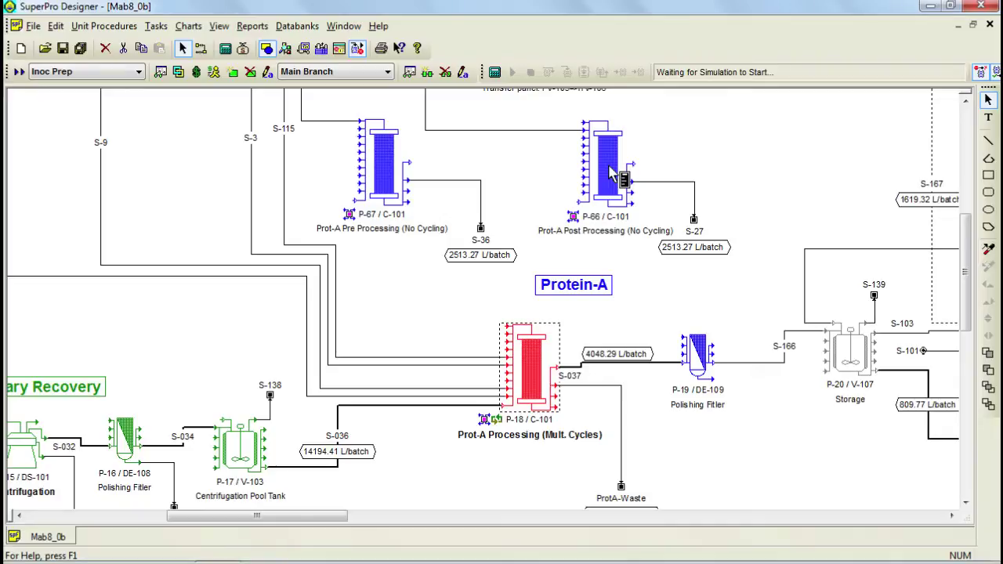
key("ctrl+s")
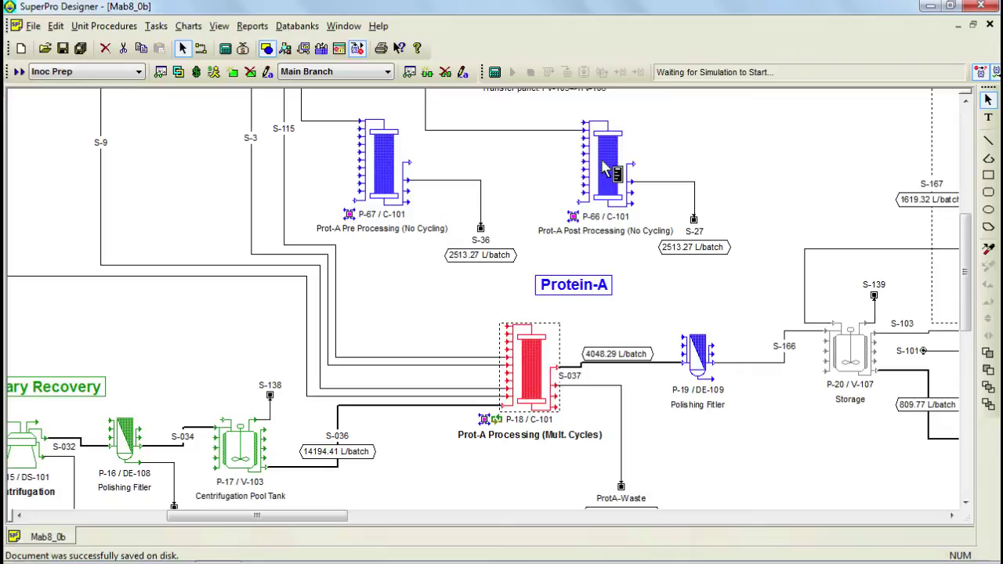
Step: Check which column is selected in the equipment data of the Protein-A post-processing procedure P-66, including the available choices
right_click(607, 168)
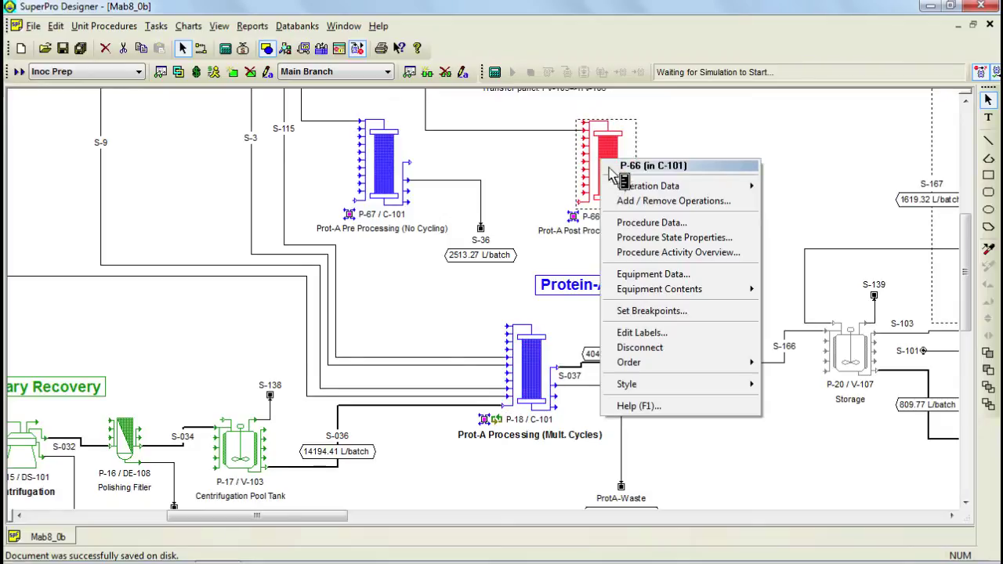
left_click(657, 275)
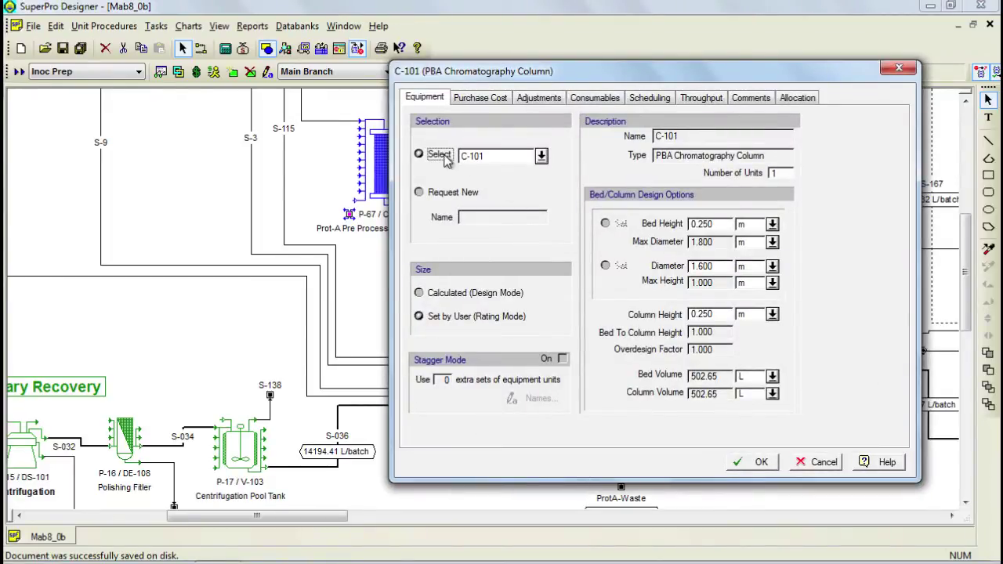
left_click(541, 156)
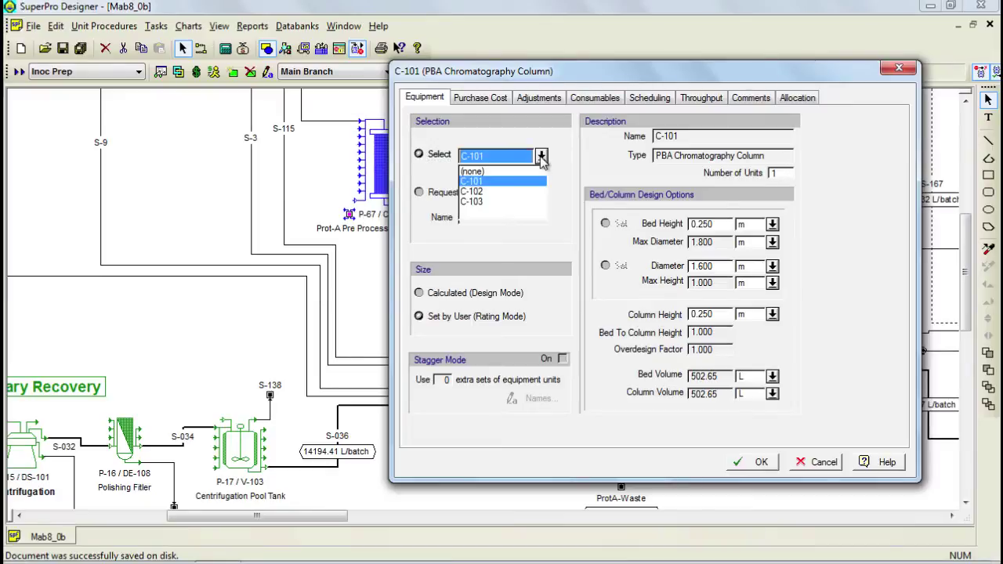
left_click(540, 157)
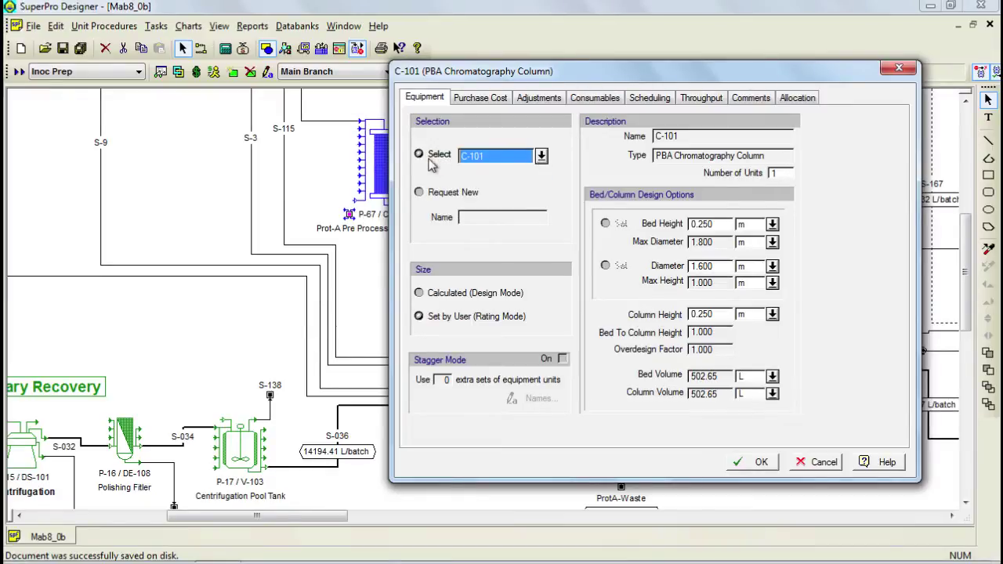
left_click(837, 458)
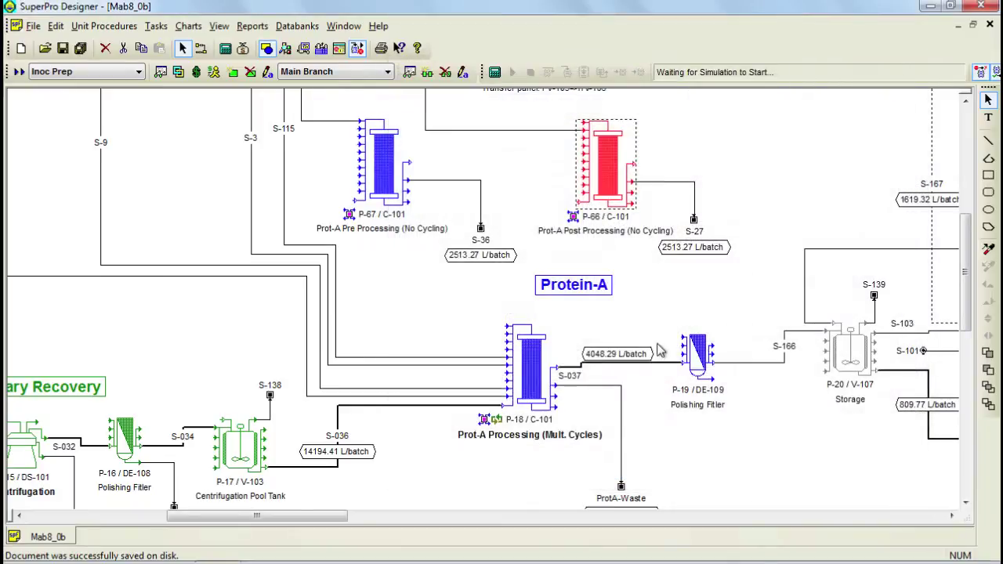
Step: Check which column is selected in the equipment data of the Protein-A pre-processing procedure P-67
right_click(384, 171)
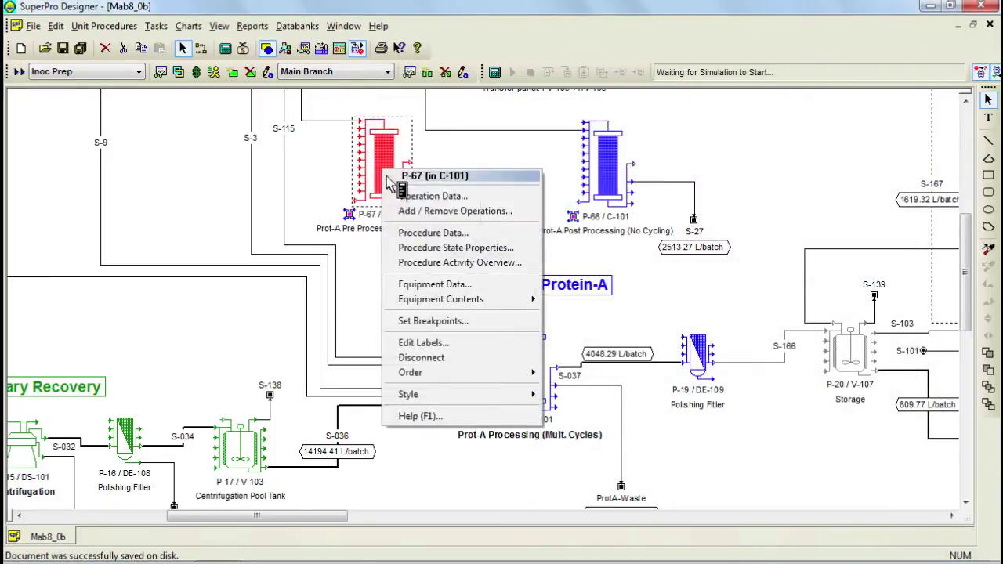
left_click(419, 290)
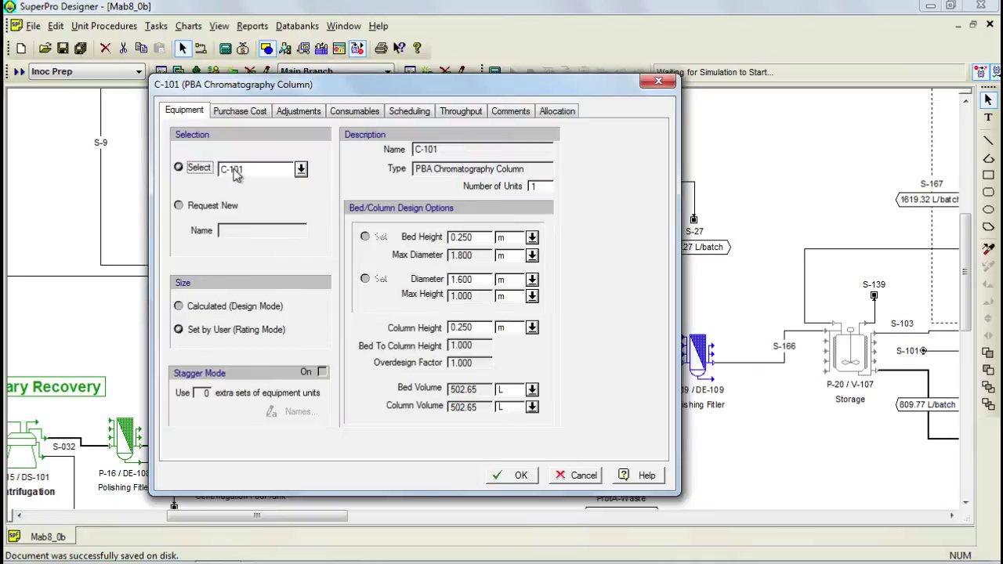
left_click(236, 171)
left_click(557, 477)
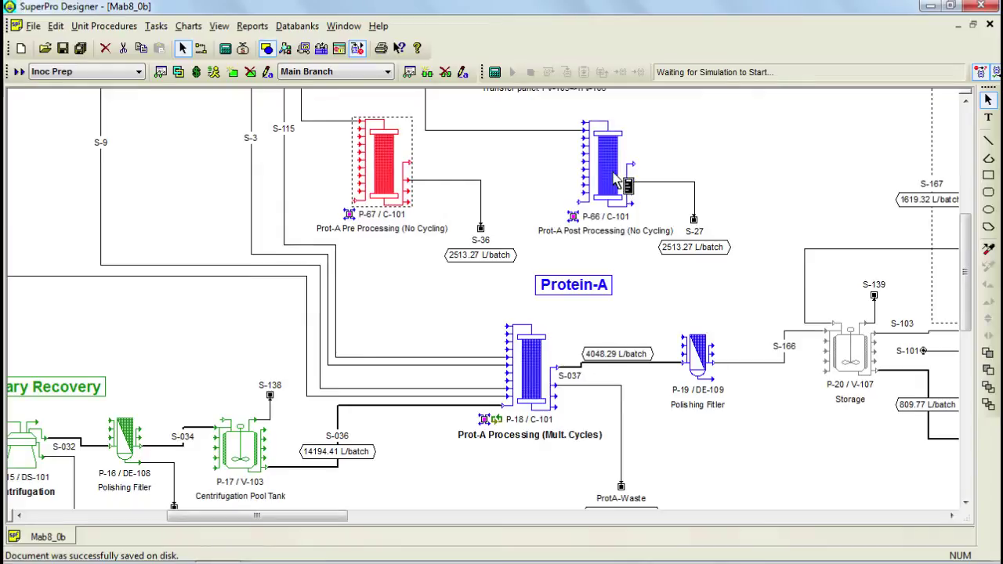
Step: Inspect column C-101's resin consumables through P-66 and review which procedures are included in consumable use, without keeping changes
right_click(615, 179)
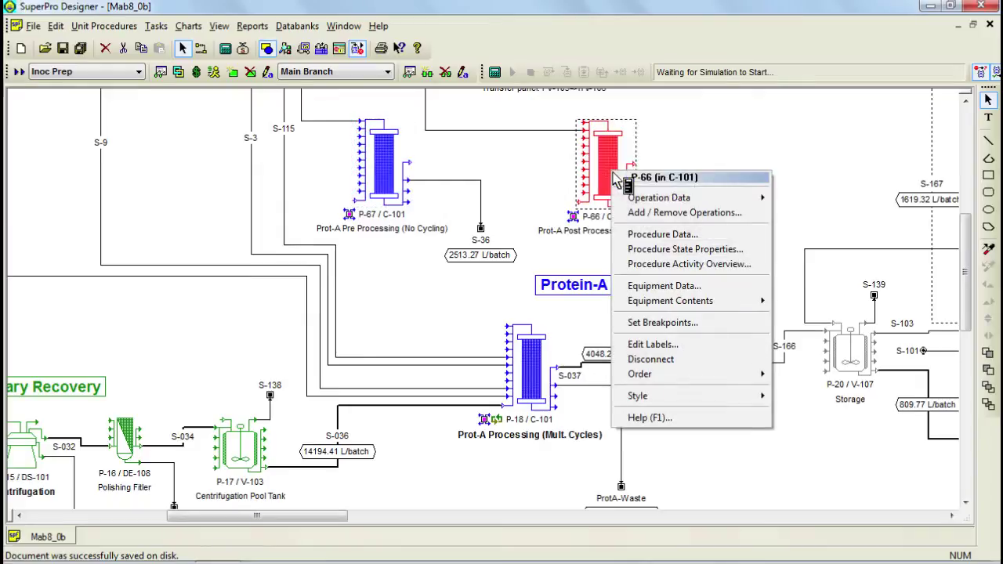
left_click(667, 290)
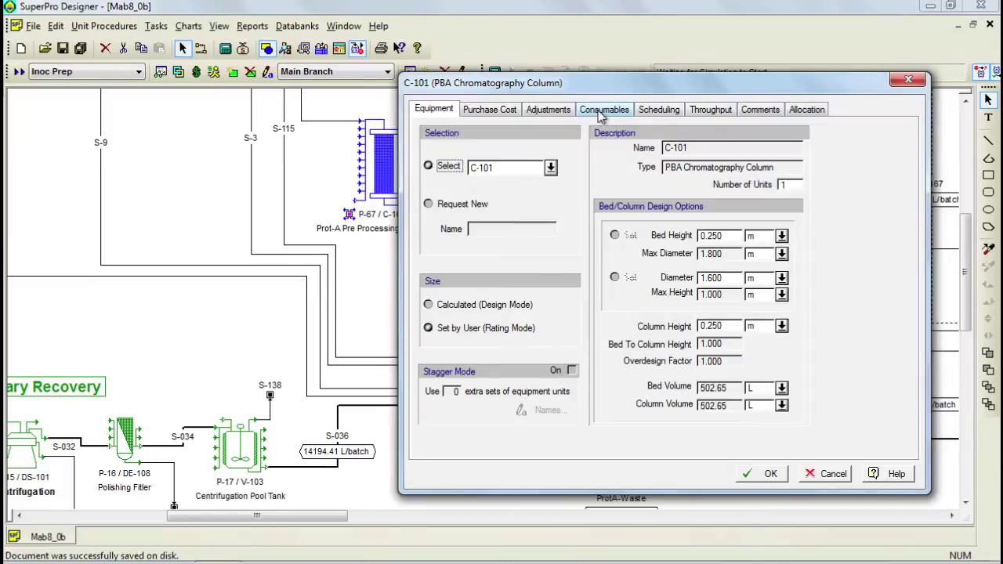
left_click(601, 111)
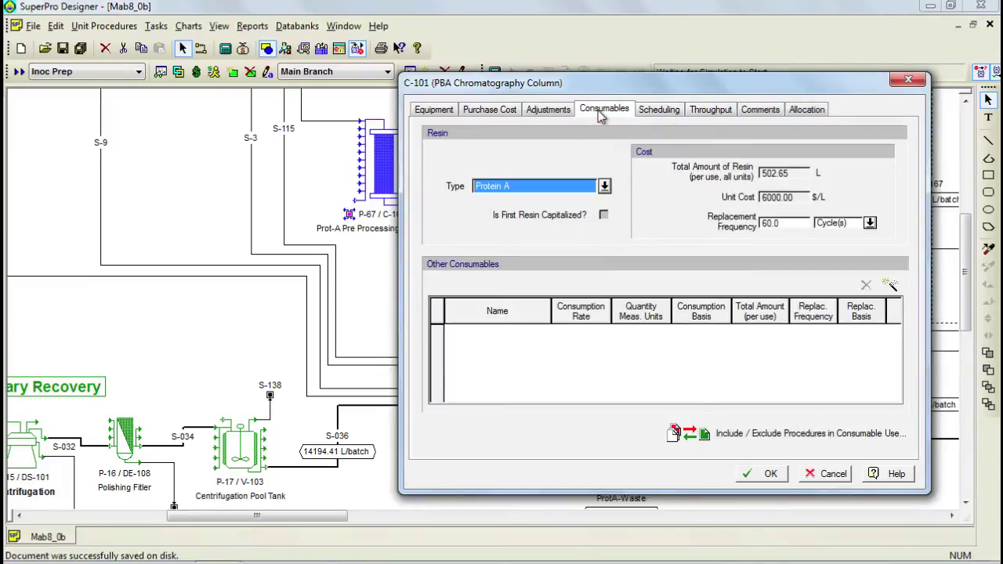
left_click(761, 441)
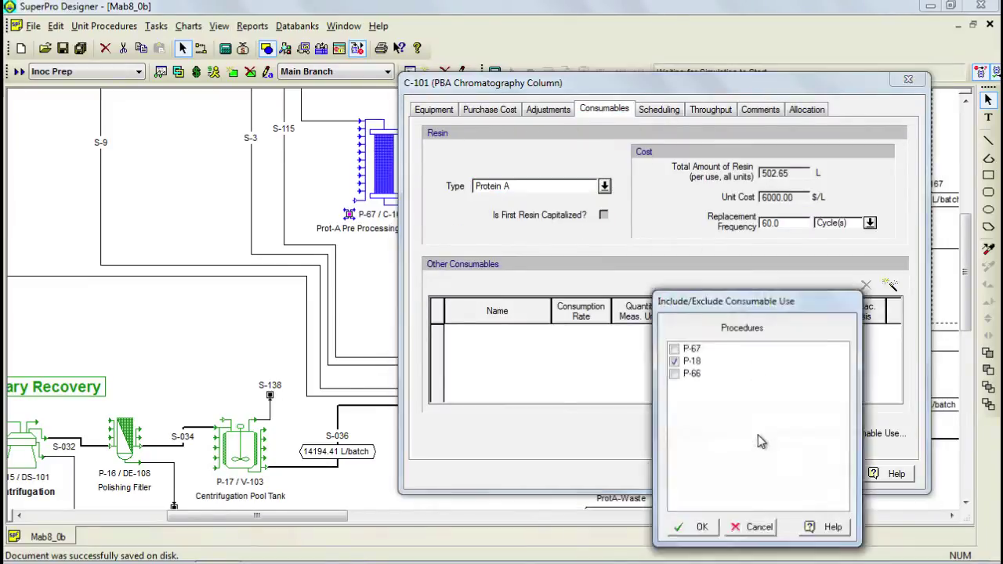
left_click(674, 361)
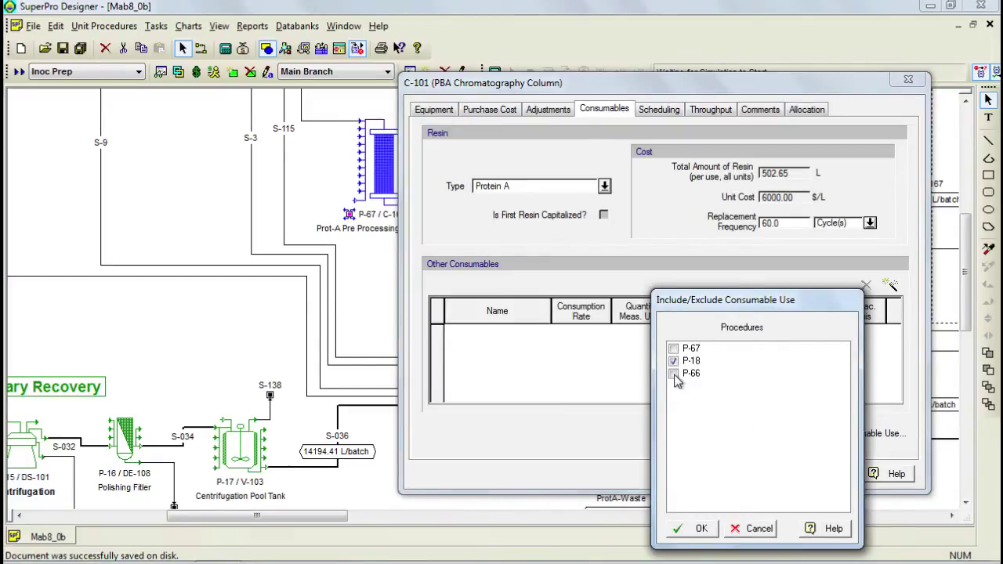
left_click(757, 530)
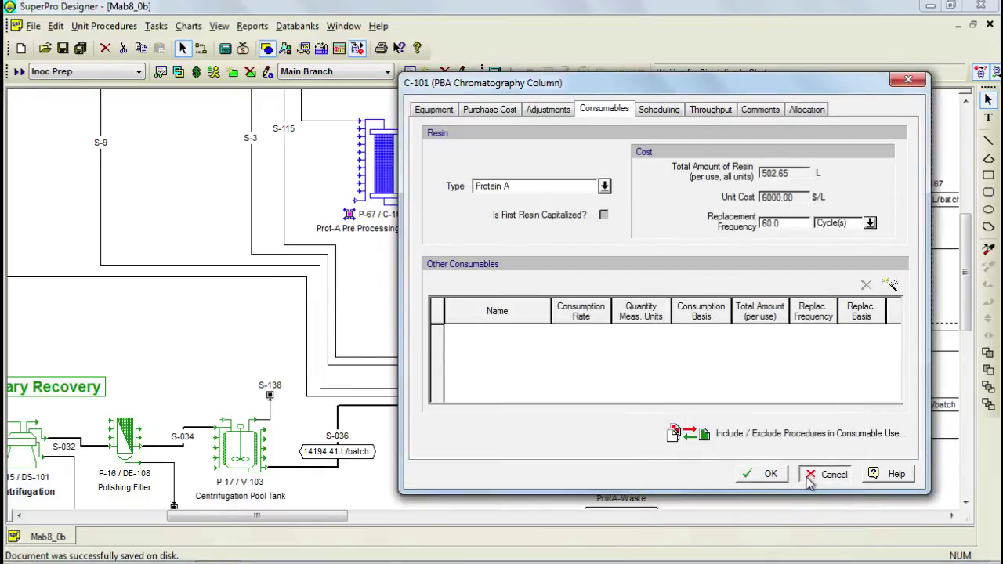
left_click(807, 477)
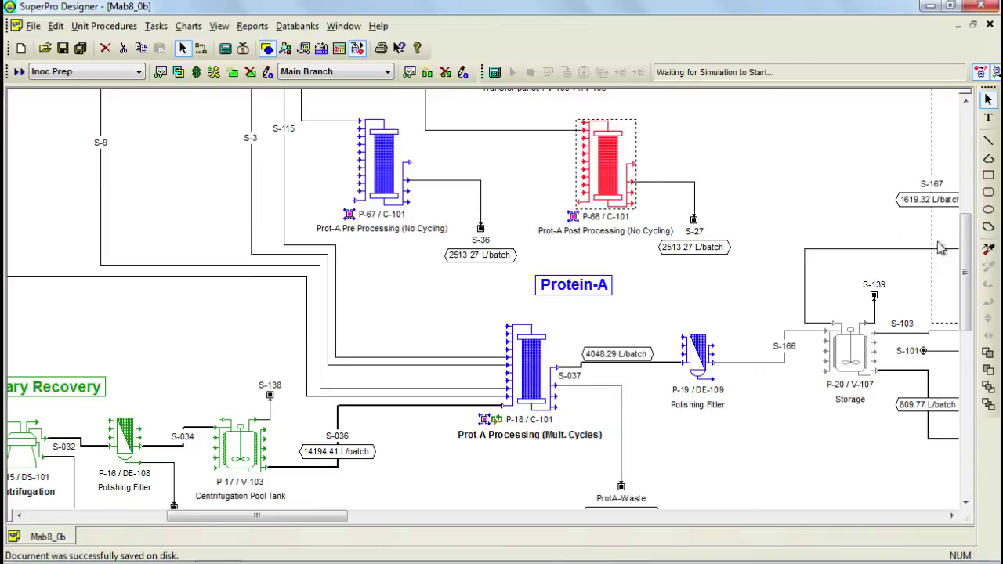
Step: Look up the Generic Boxes category among the available unit procedures for modelling transfer panels and delivery lines
left_click_drag(965, 266, 970, 149)
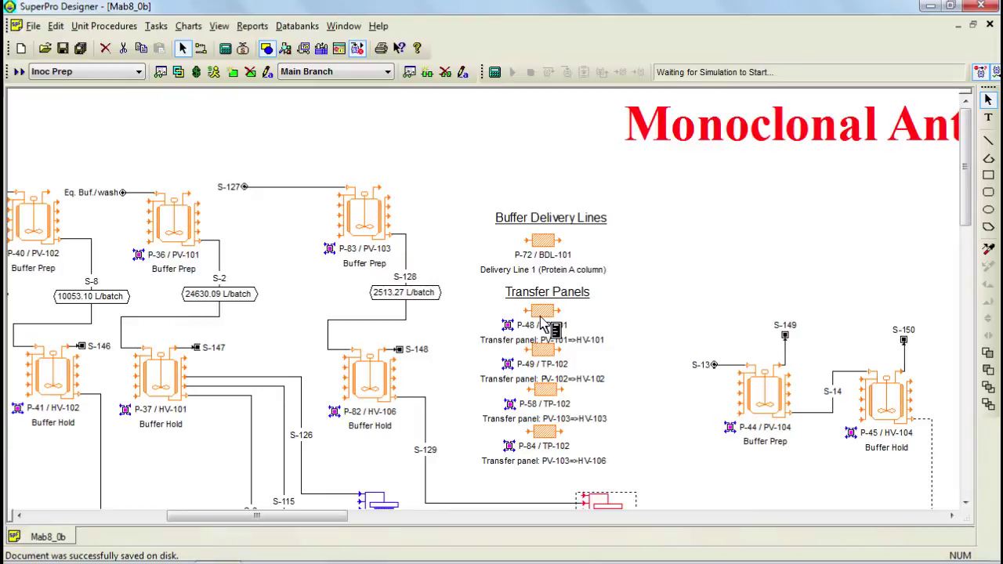
left_click(115, 28)
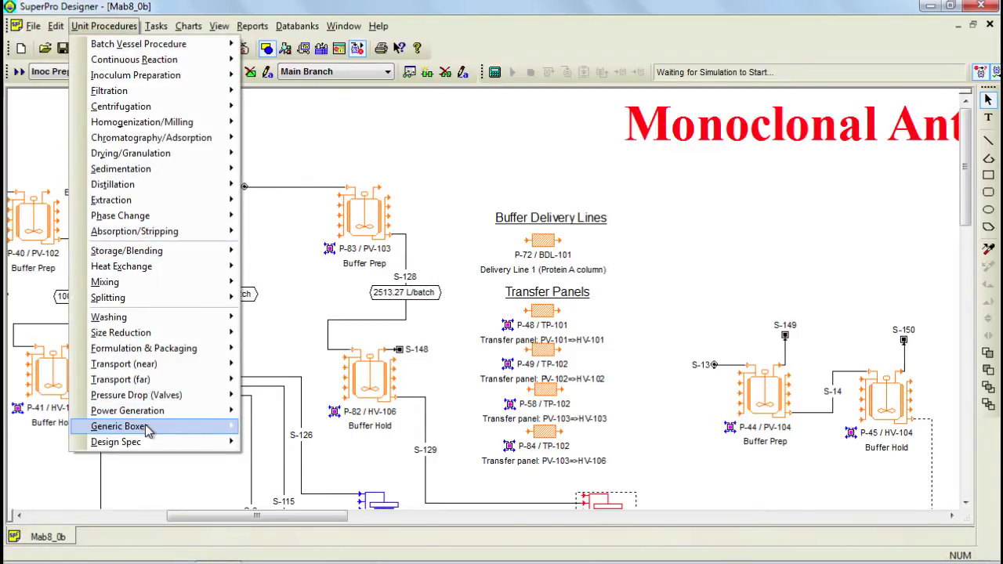
mouse_move(141, 395)
left_click(611, 304)
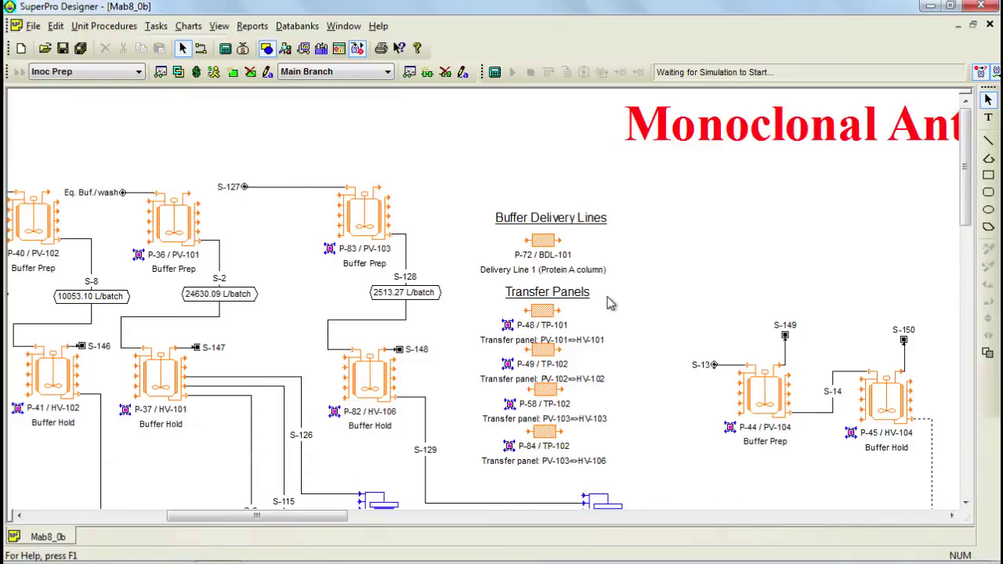
Step: Inspect the master-slave relationship setup that determines the holdup time of the HOLD-1 operation in transfer panel procedure P-48
right_click(546, 316)
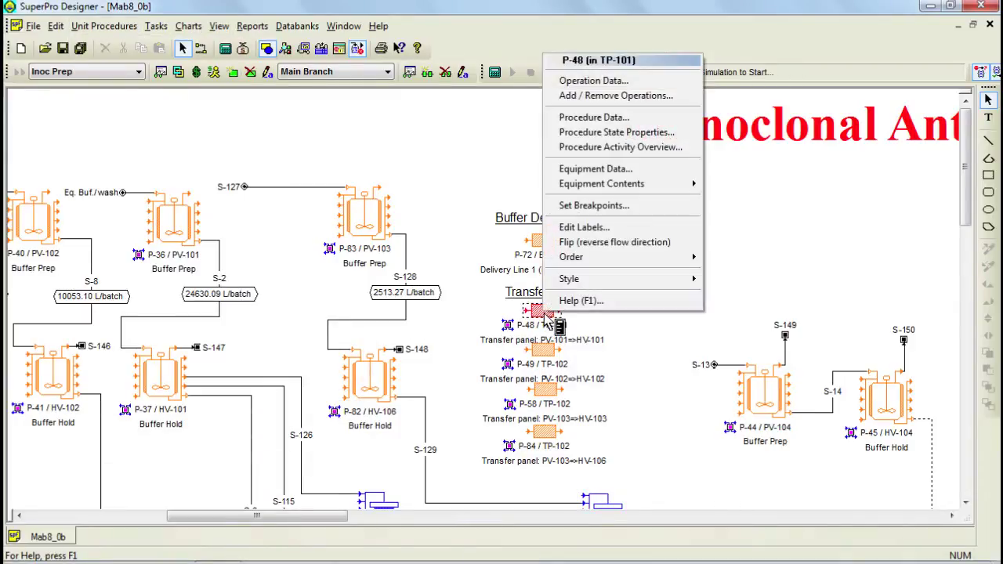
left_click(600, 82)
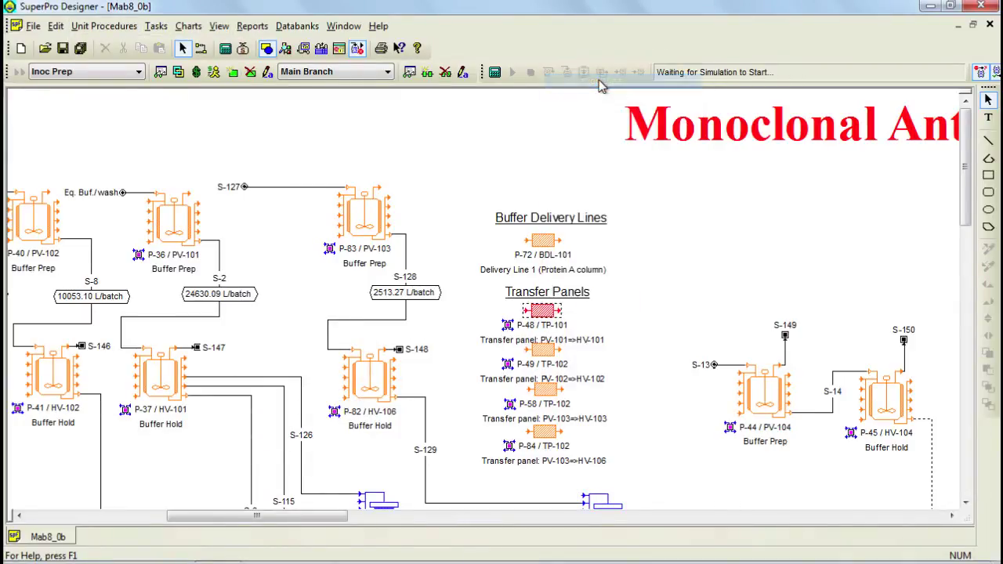
left_click_drag(599, 14, 582, 56)
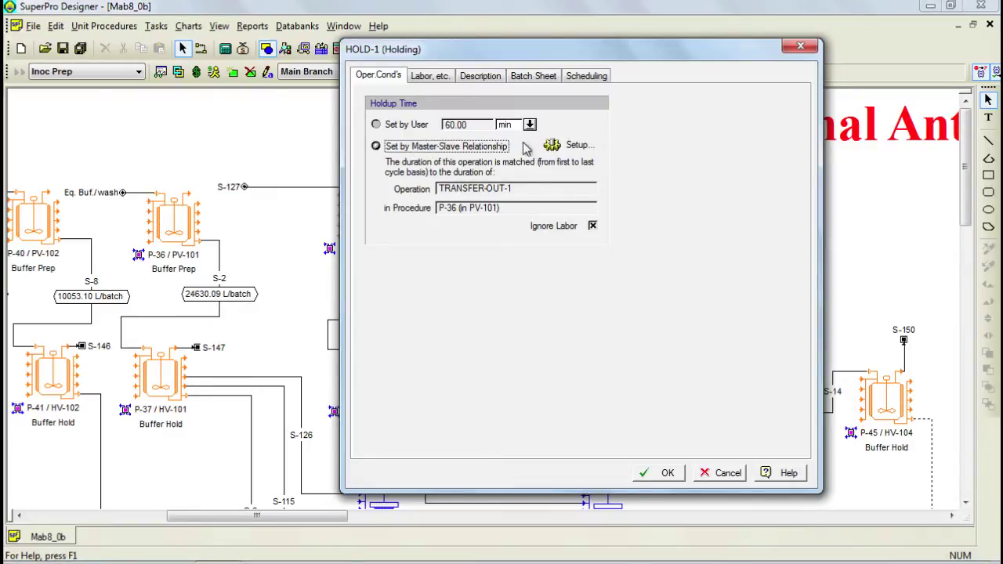
left_click(553, 145)
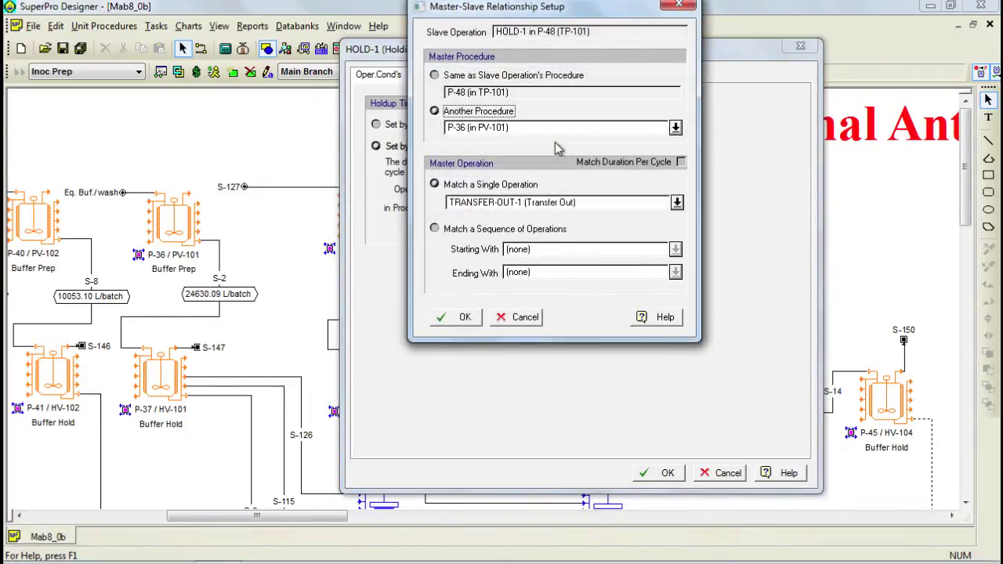
left_click(514, 319)
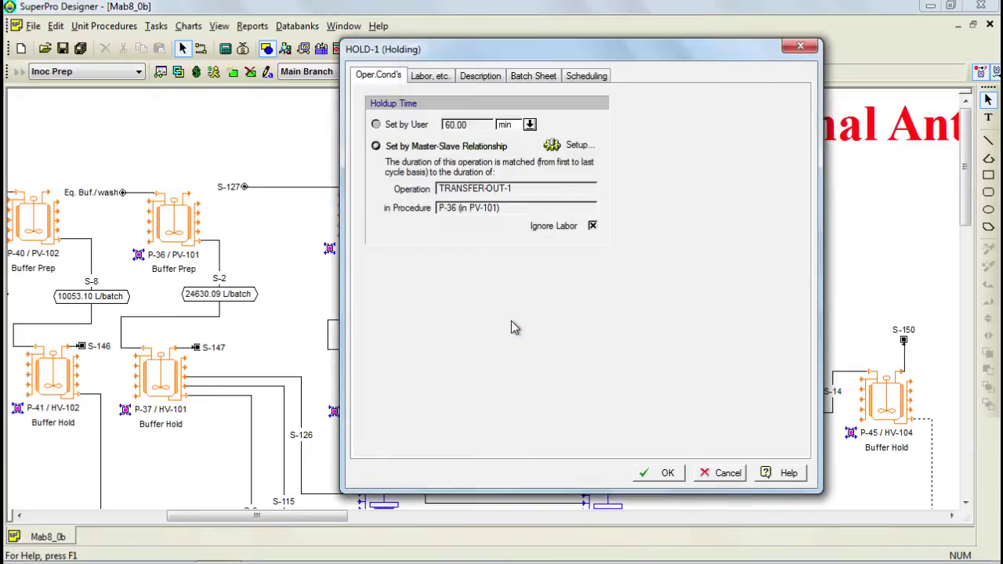
Step: Review the start-time scheduling of HOLD-1 in P-48 relative to another procedure's operation, and close it without changes
left_click(588, 76)
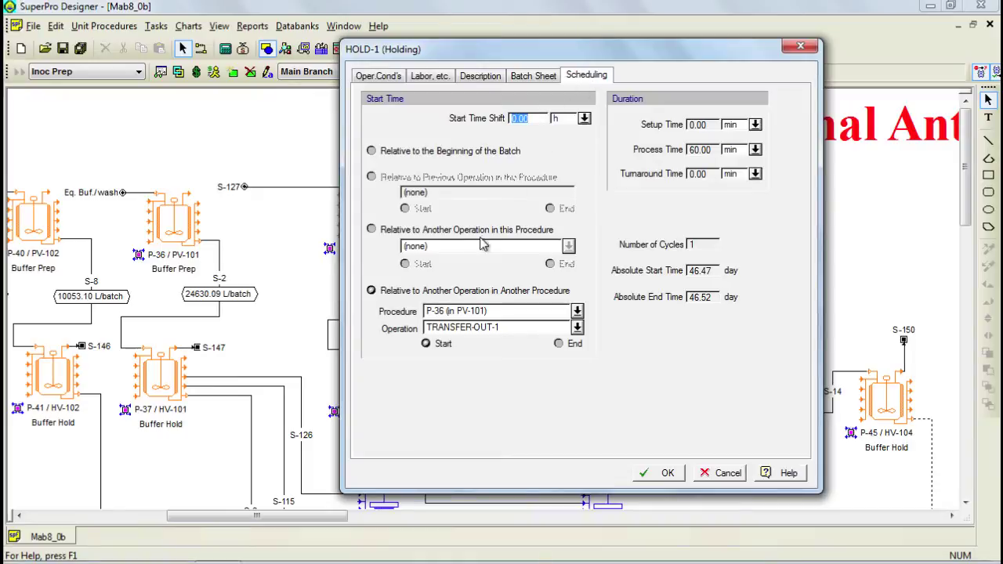
left_click(461, 290)
left_click(716, 474)
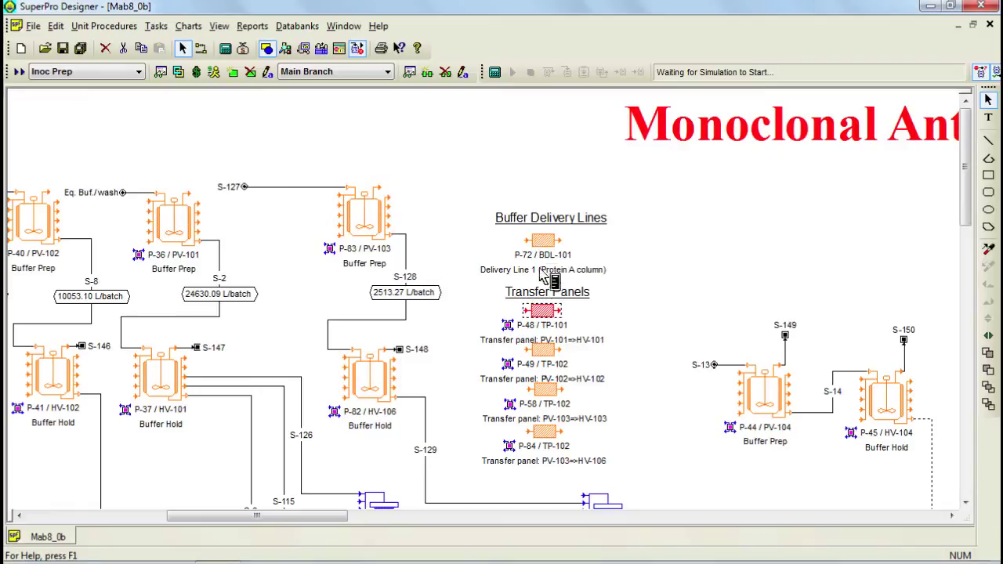
Step: Bring up the In-Line Dilution section around P-64 and P-65 in the Mab8_5c_BPG_JJ model and save the document
key("ctrl+s")
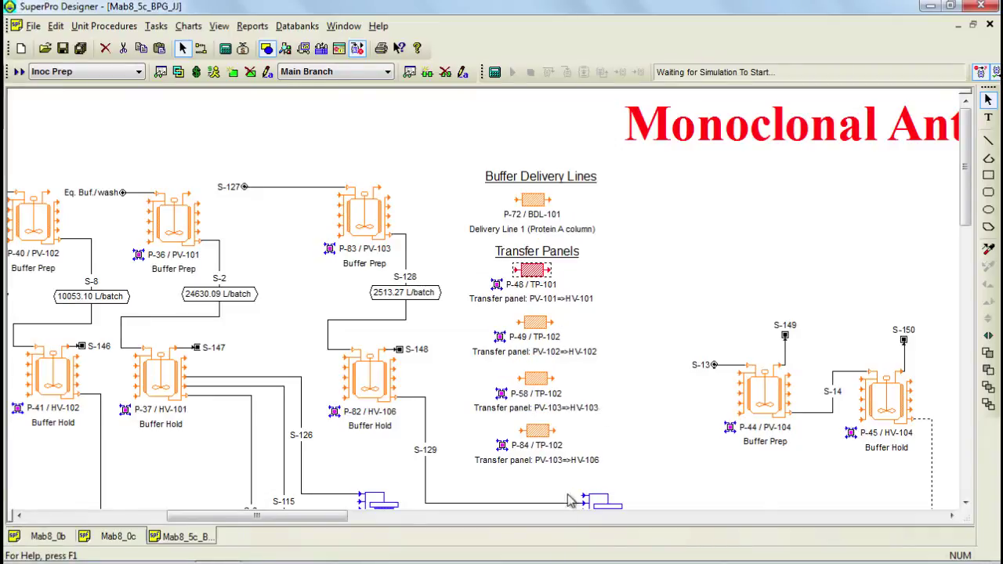
left_click_drag(321, 517, 826, 546)
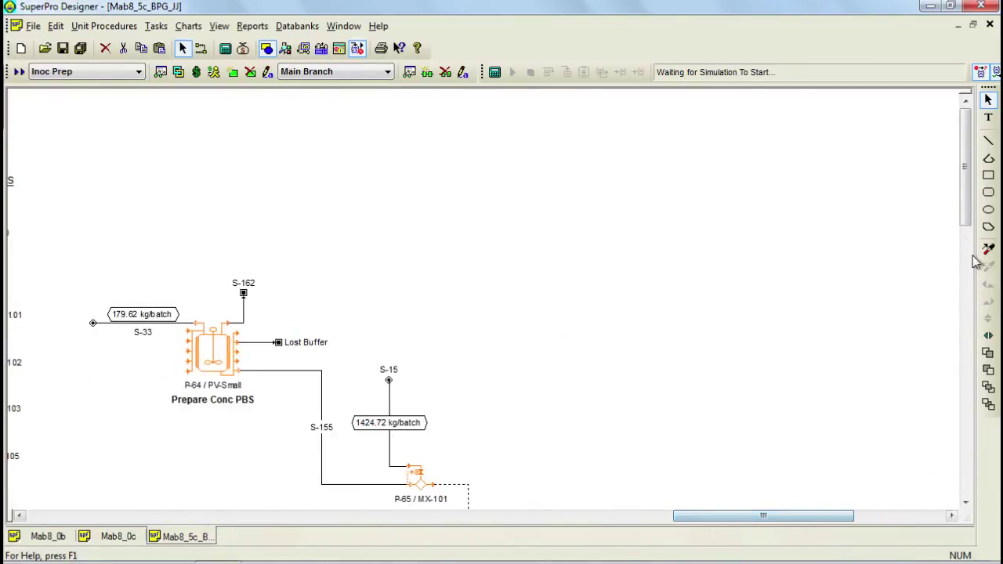
left_click_drag(970, 217, 970, 282)
key("ctrl+s")
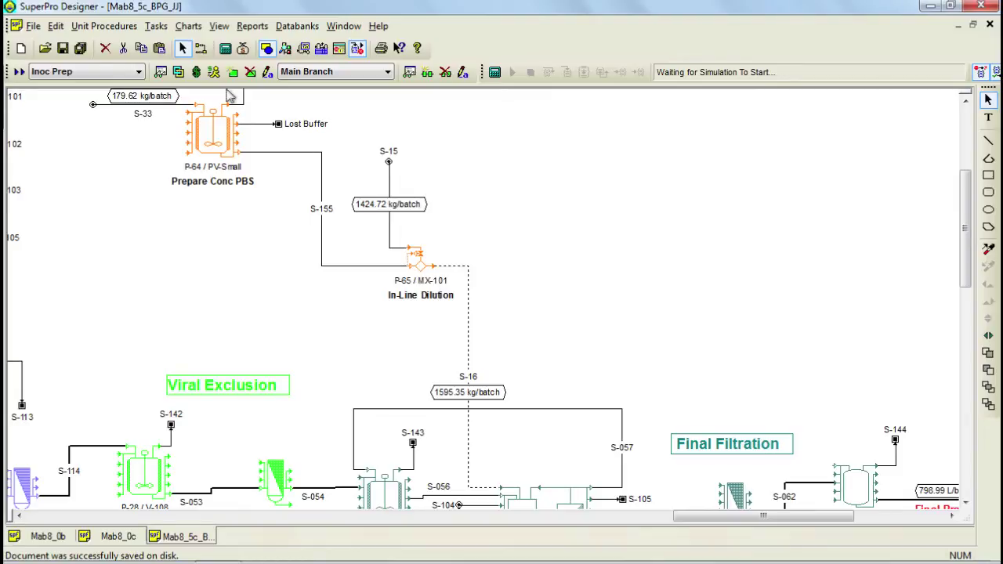
Step: Look up the Custom bulk-flow mixing procedure among the available unit procedures without adding it
left_click(125, 31)
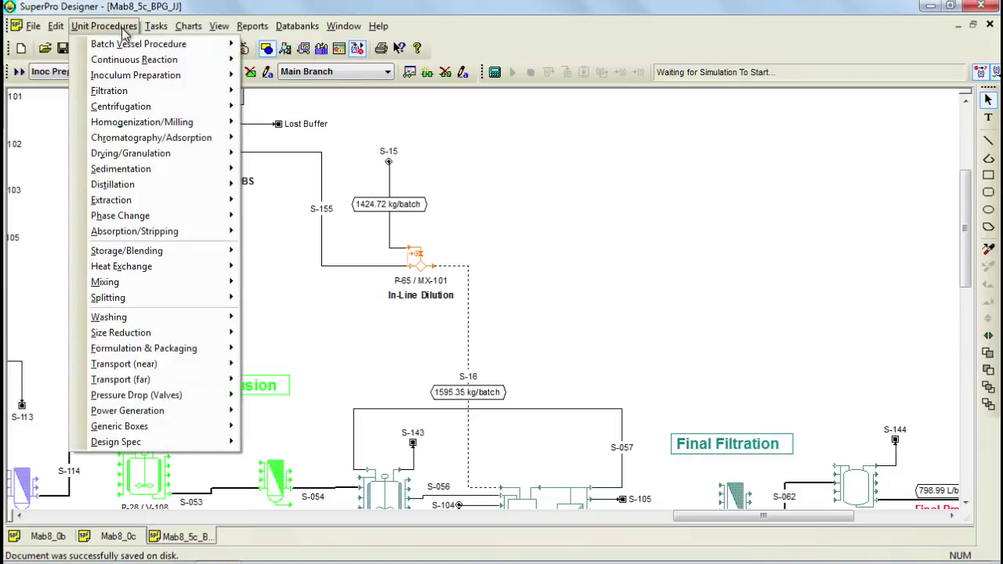
mouse_move(104, 285)
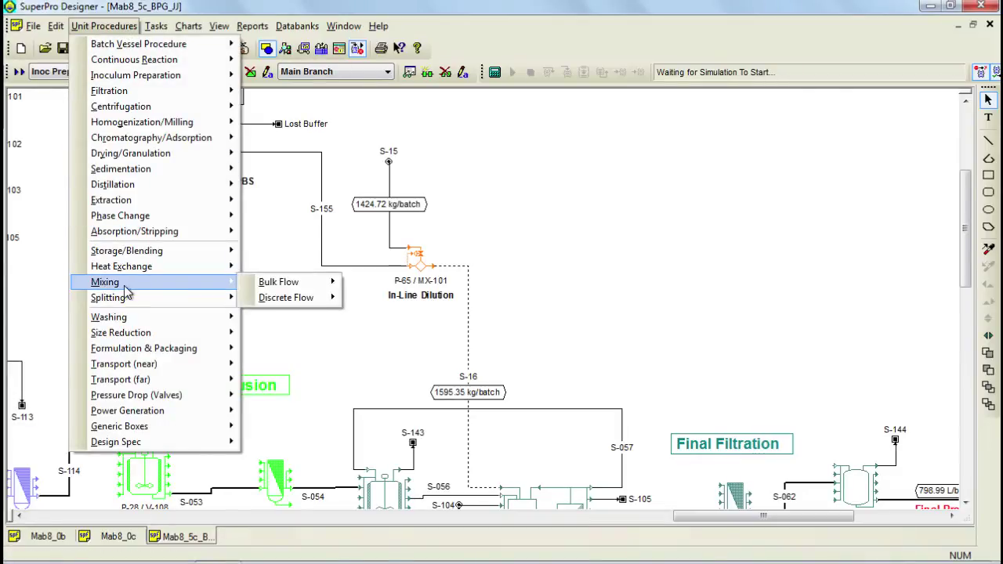
mouse_move(284, 287)
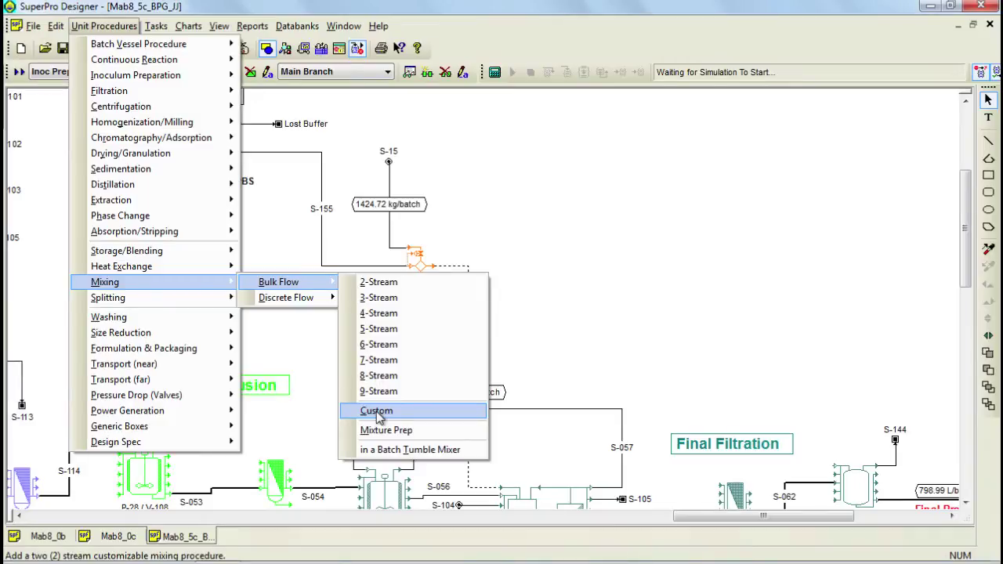
left_click(523, 285)
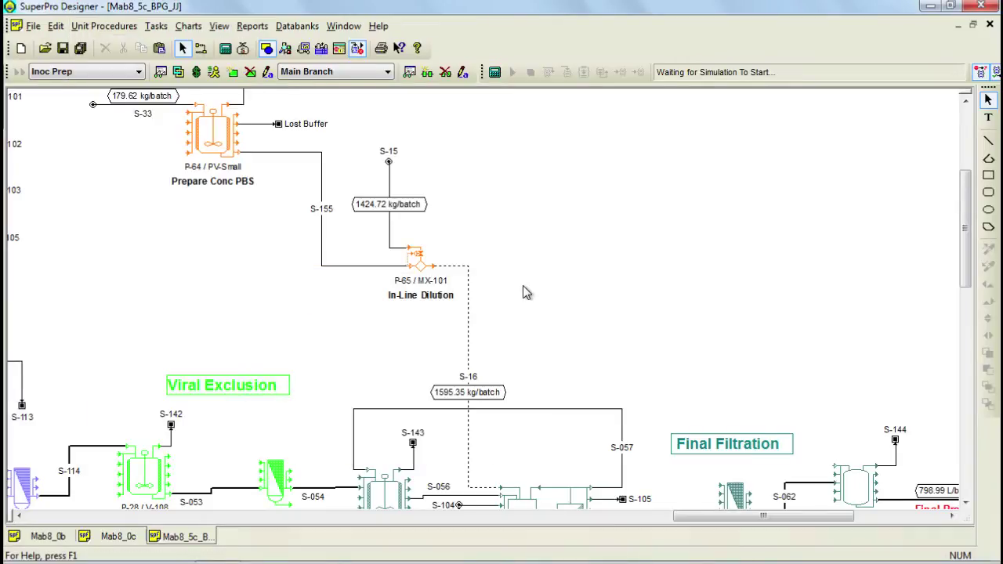
Step: Inspect the output composition and process time settings of custom mixing operation MIX-1 in P-65, without keeping changes
right_click(419, 269)
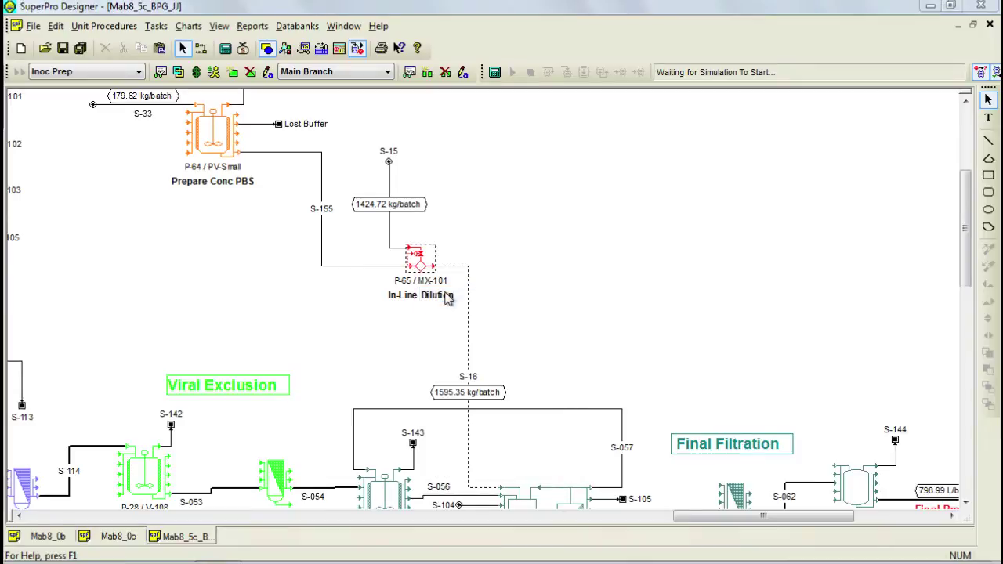
double_click(446, 298)
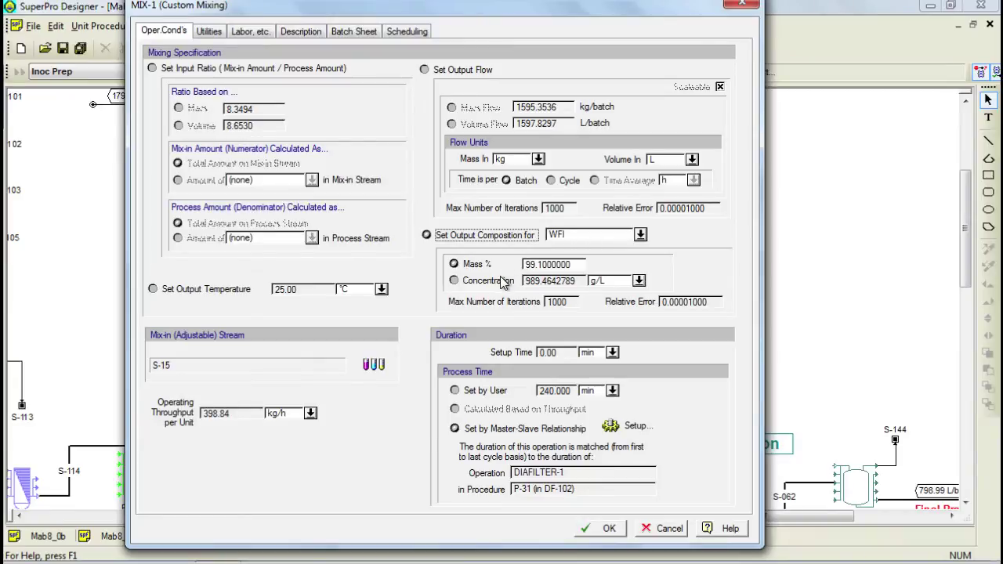
left_click(664, 529)
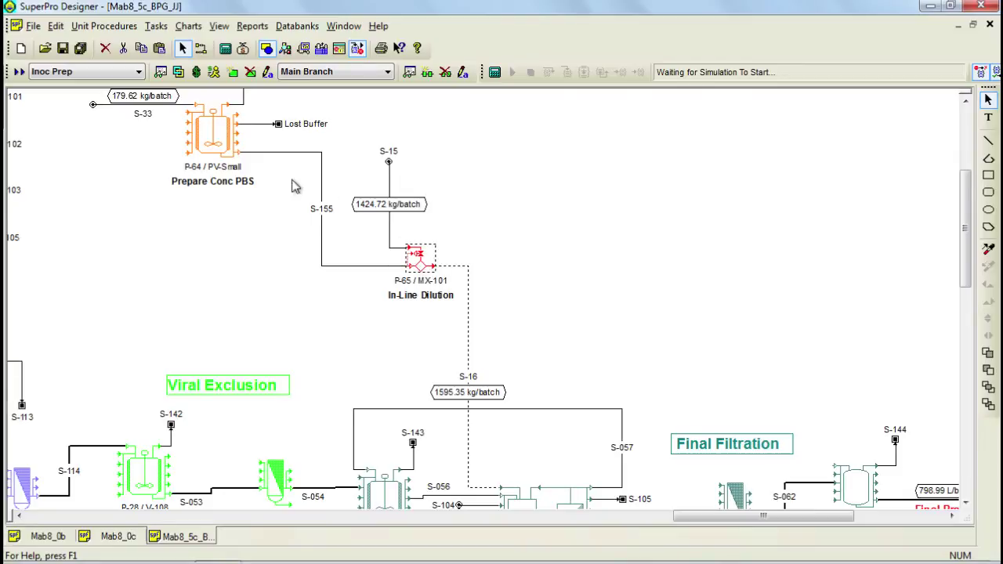
Step: Review the charge amount and duration settings of CHARGE-1 in buffer preparation procedure P-64, and close them without changes
right_click(221, 147)
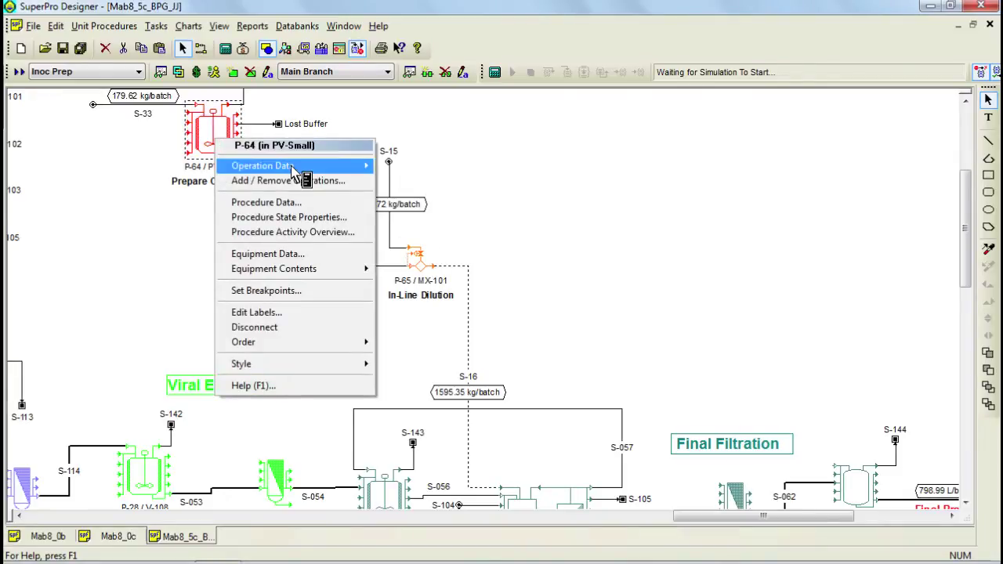
mouse_move(297, 168)
left_click(396, 185)
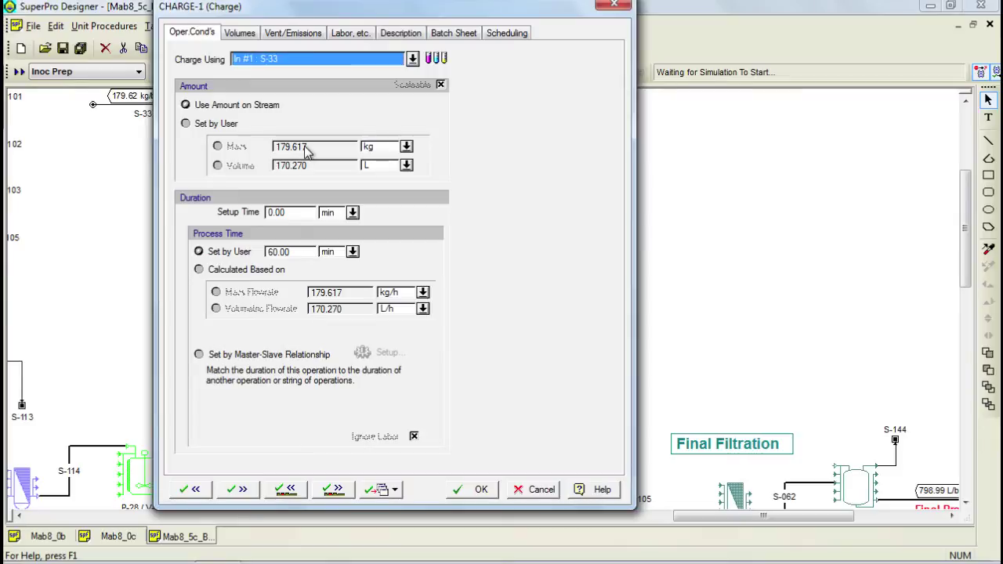
left_click(540, 497)
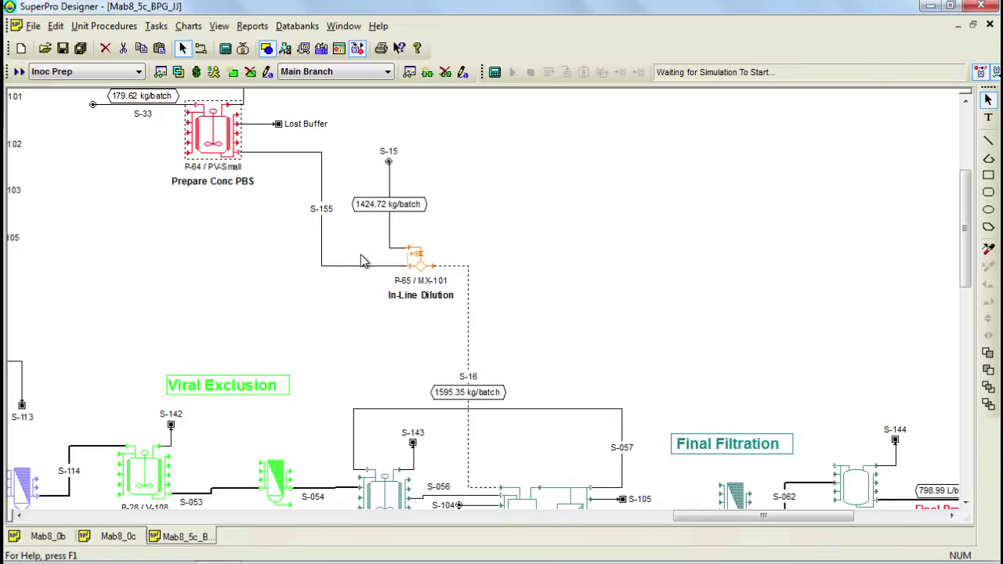
Step: Inspect the composition and Auto-Adjust flowrate option of input stream S-33, discarding any changes
double_click(165, 111)
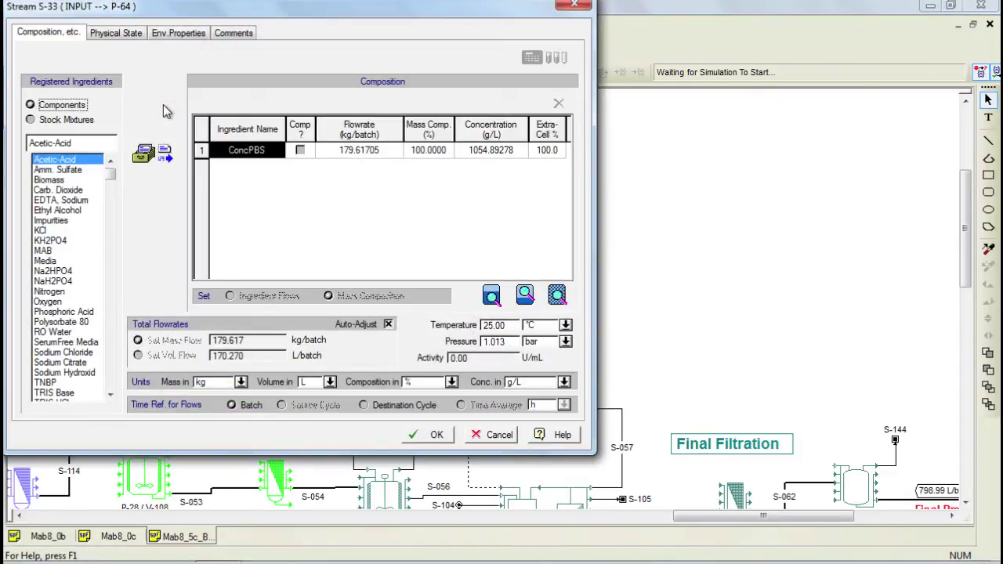
left_click(389, 324)
left_click(389, 324)
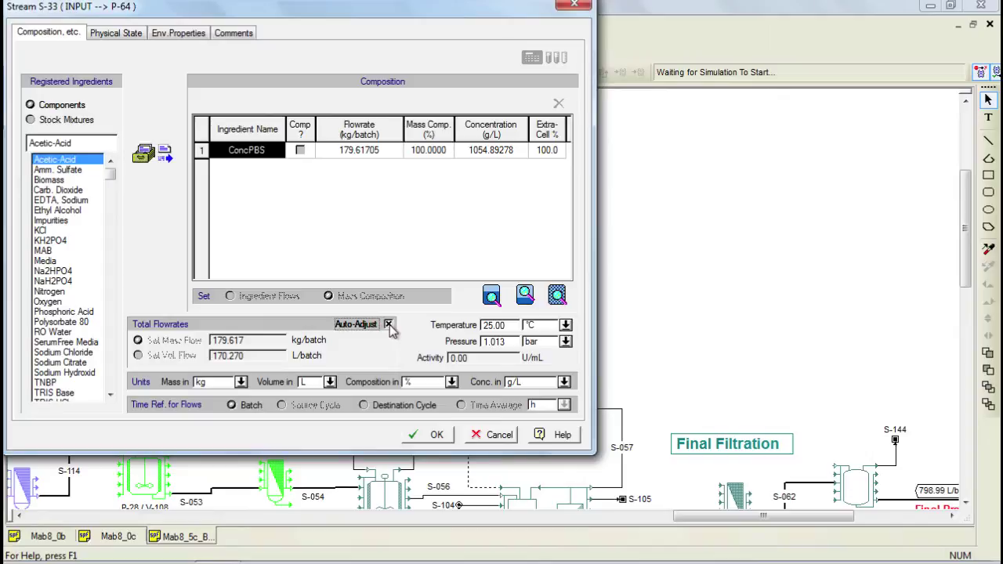
left_click(500, 435)
left_click(487, 377)
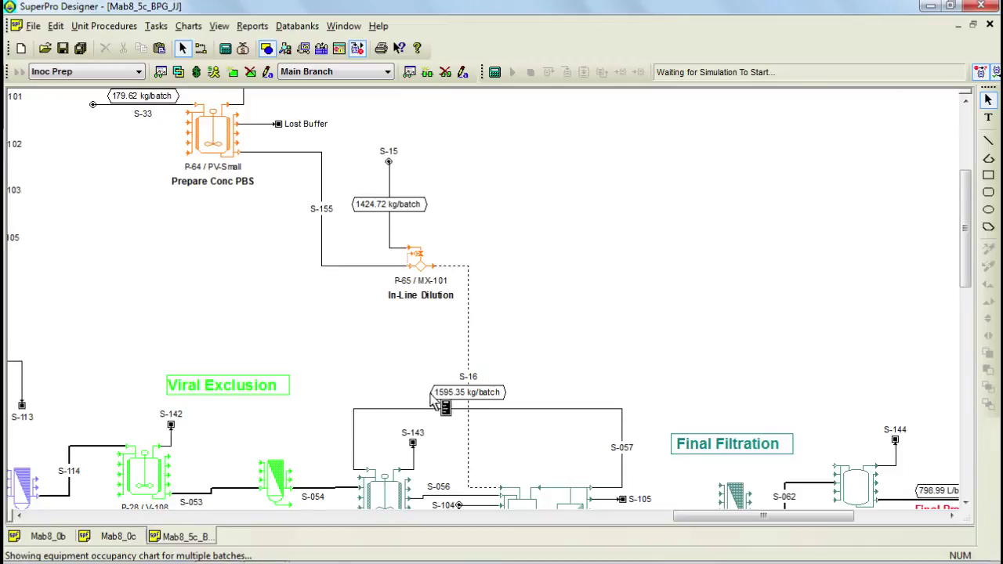
Step: Switch to the Mab8_0b model and examine its equipment occupancy chart for multiple batches
left_click(47, 537)
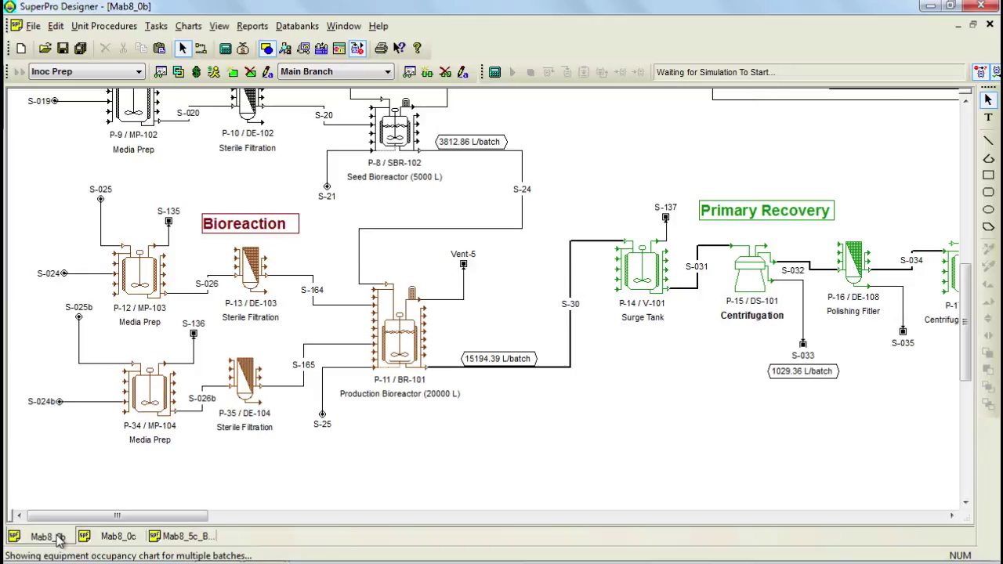
left_click(193, 28)
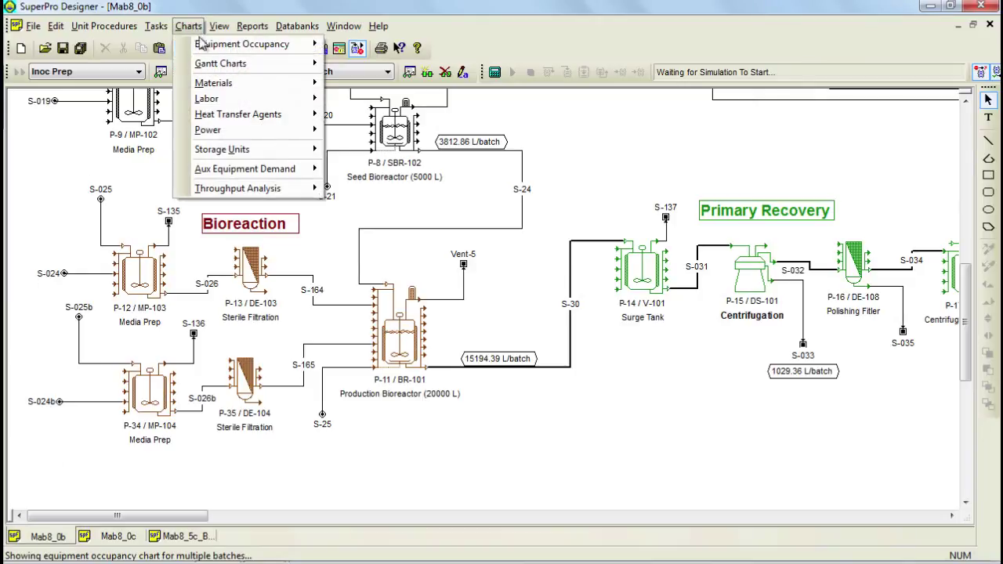
mouse_move(251, 44)
left_click(345, 61)
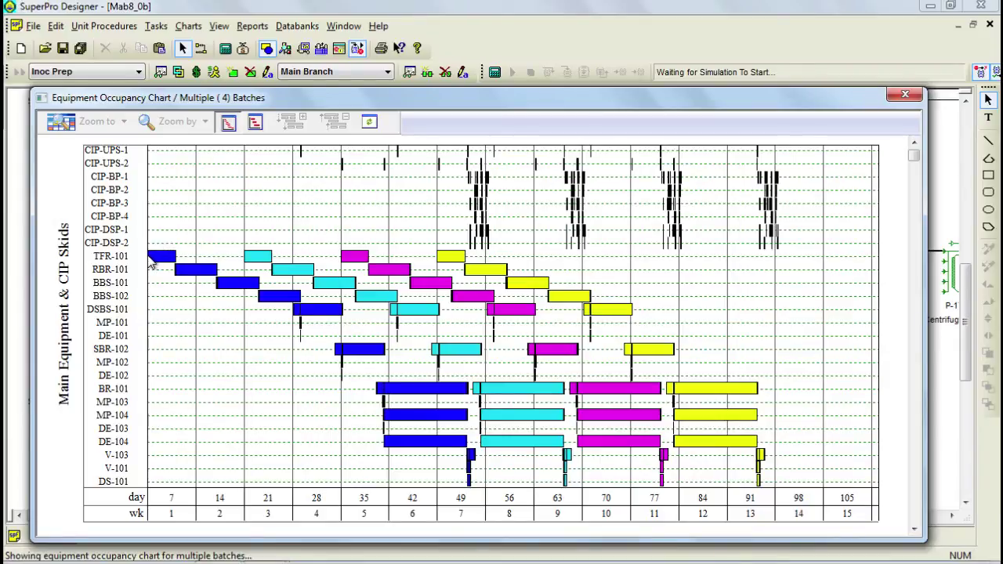
mouse_move(149, 262)
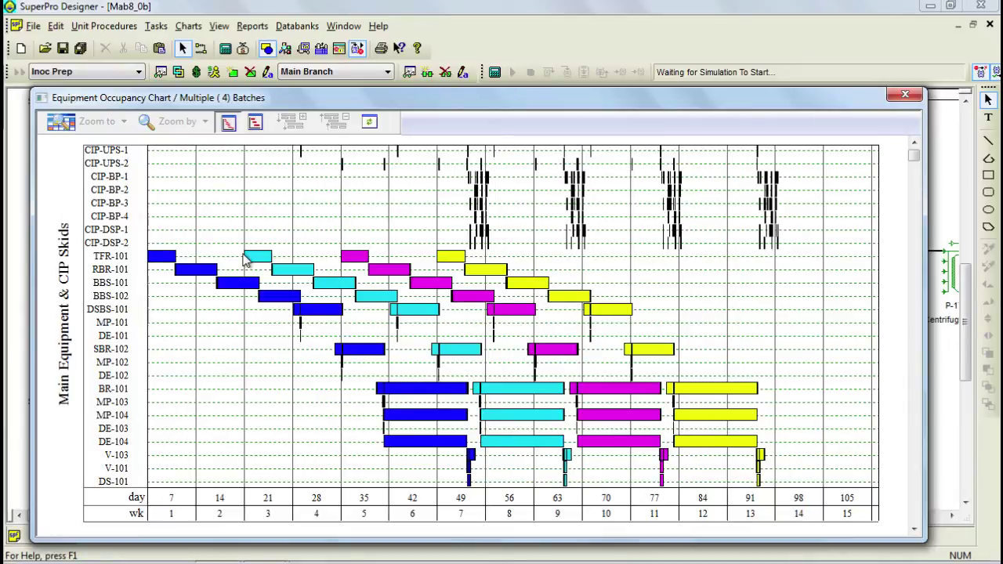
Step: Review the recipe scheduling summary from the occupancy chart, examine the downstream equipment rows, and close the chart
right_click(237, 227)
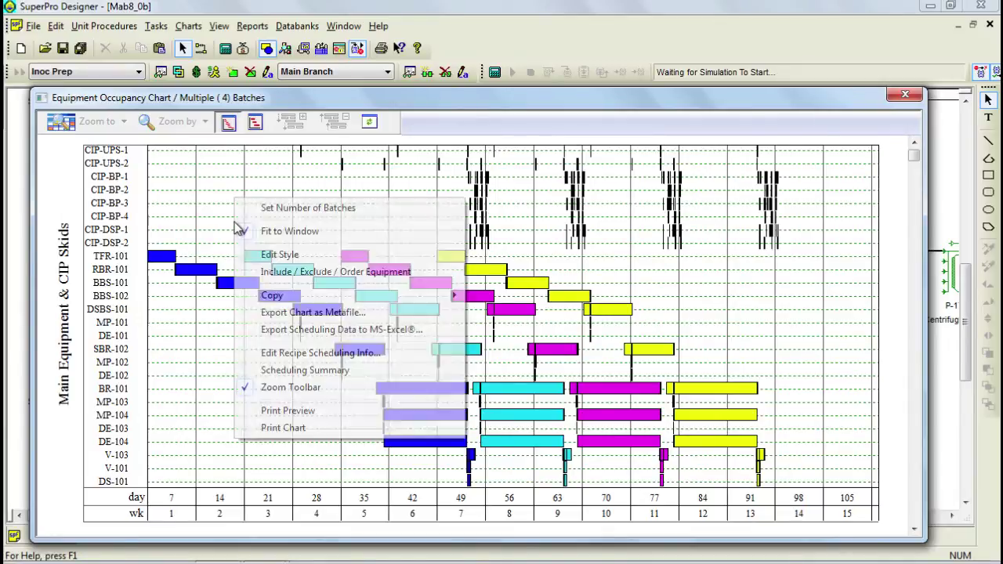
left_click(297, 370)
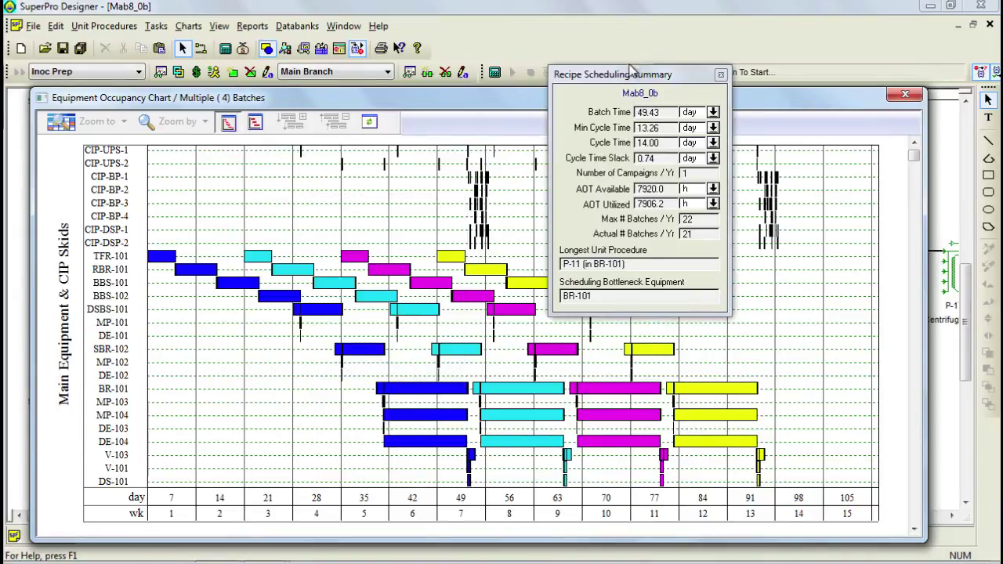
left_click_drag(647, 75, 494, 132)
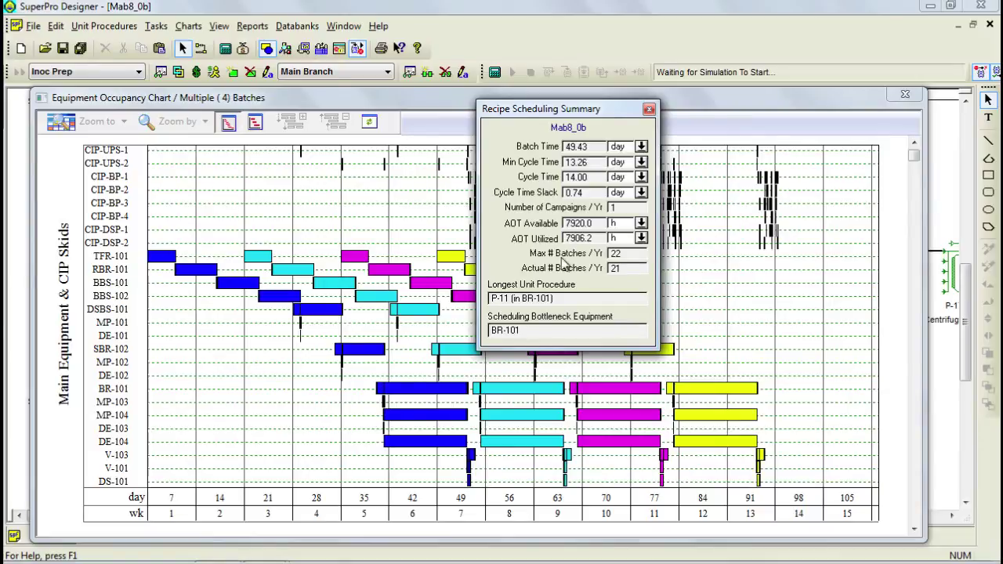
left_click(649, 109)
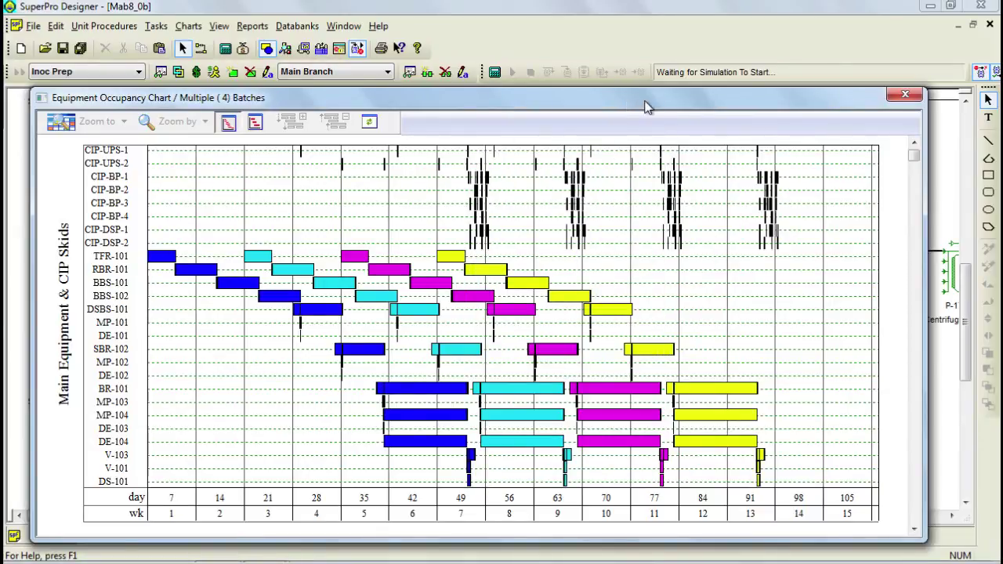
left_click_drag(916, 167, 915, 296)
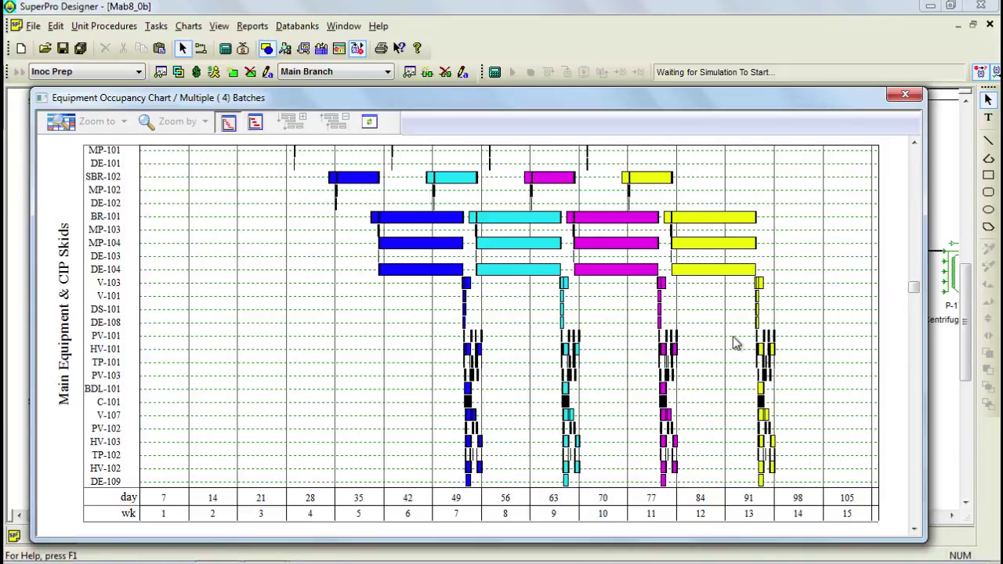
left_click(905, 95)
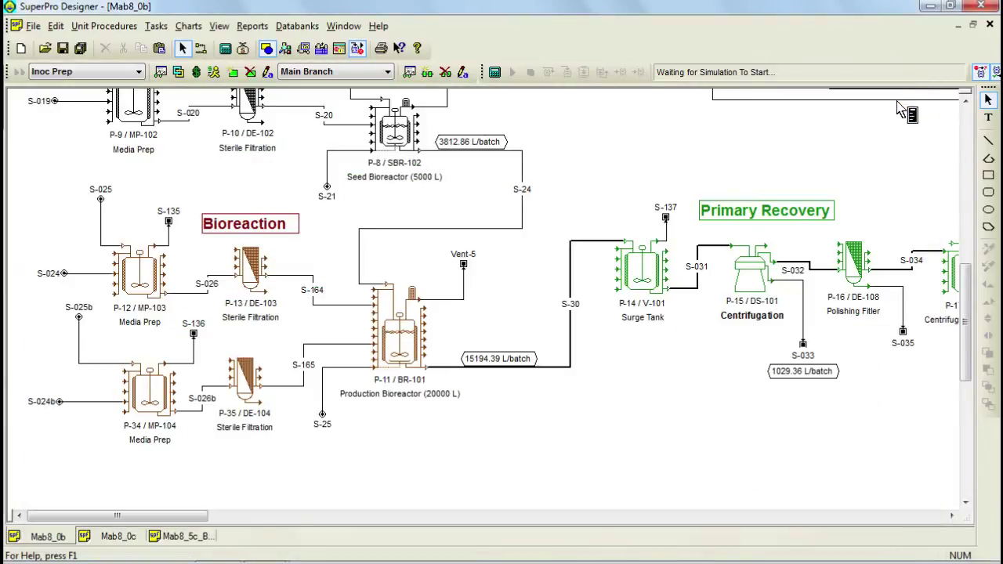
Step: Turn on stagger mode for production bioreactor BR-101 in P-11 with 1 extra set of equipment units
right_click(404, 335)
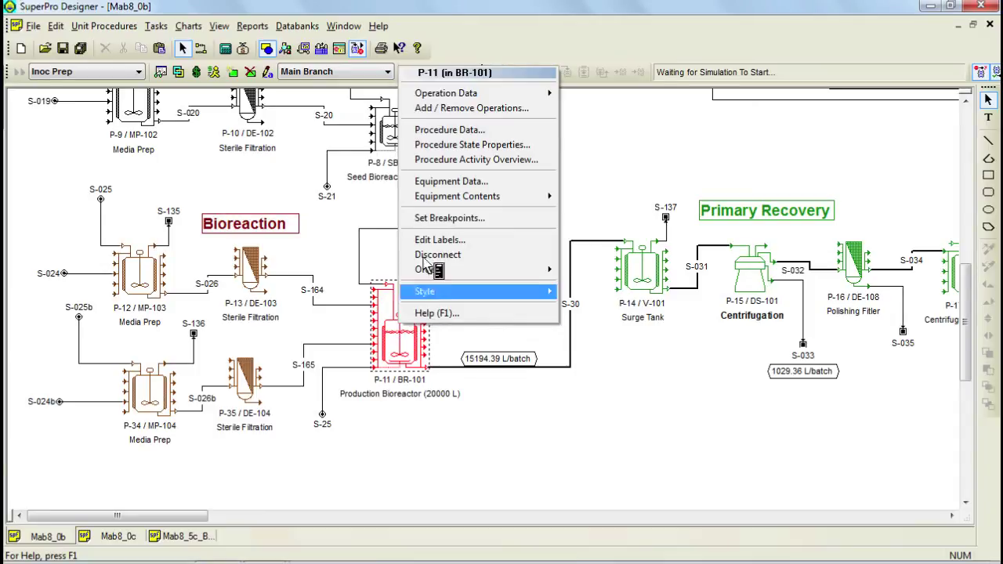
left_click(453, 183)
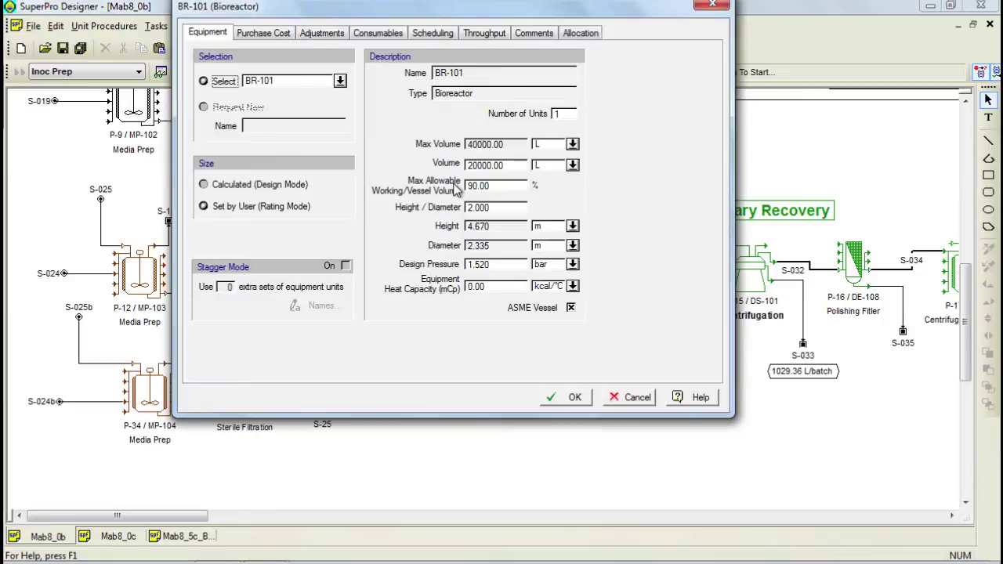
left_click(347, 266)
left_click(228, 287)
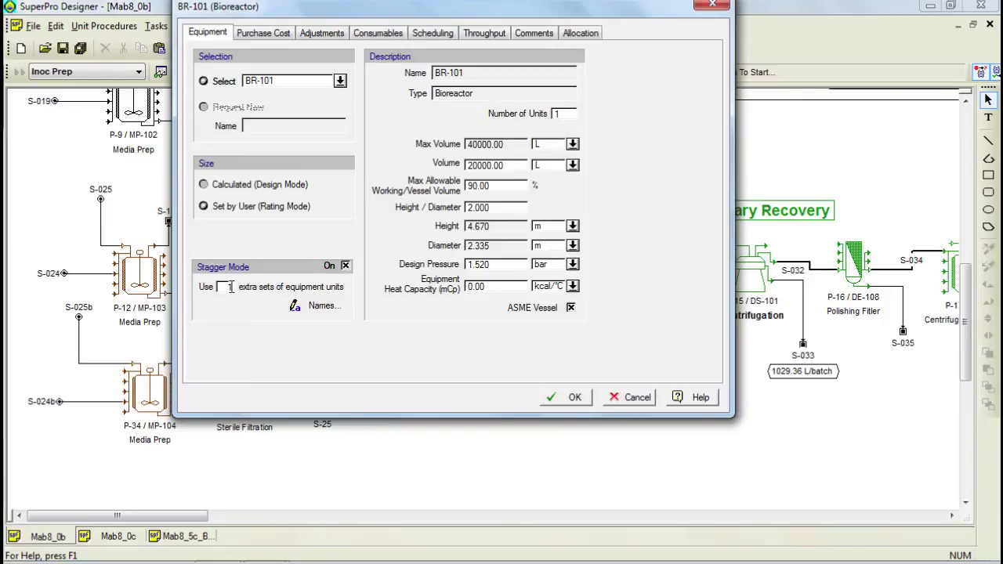
type("1")
Step: Name the staggered extra bioreactor BR-101b and apply the equipment settings
left_click(302, 308)
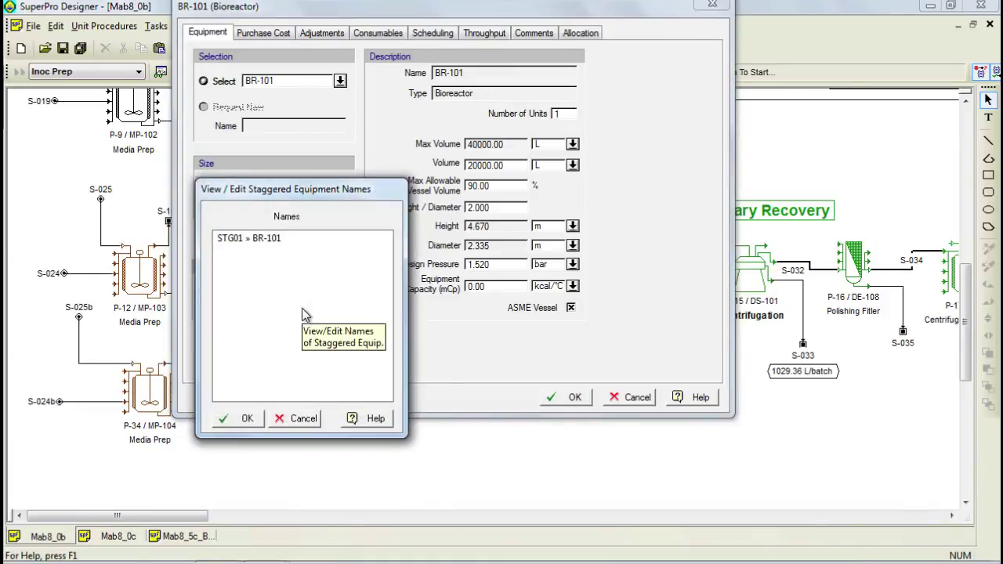
left_click(283, 244)
left_click(281, 239)
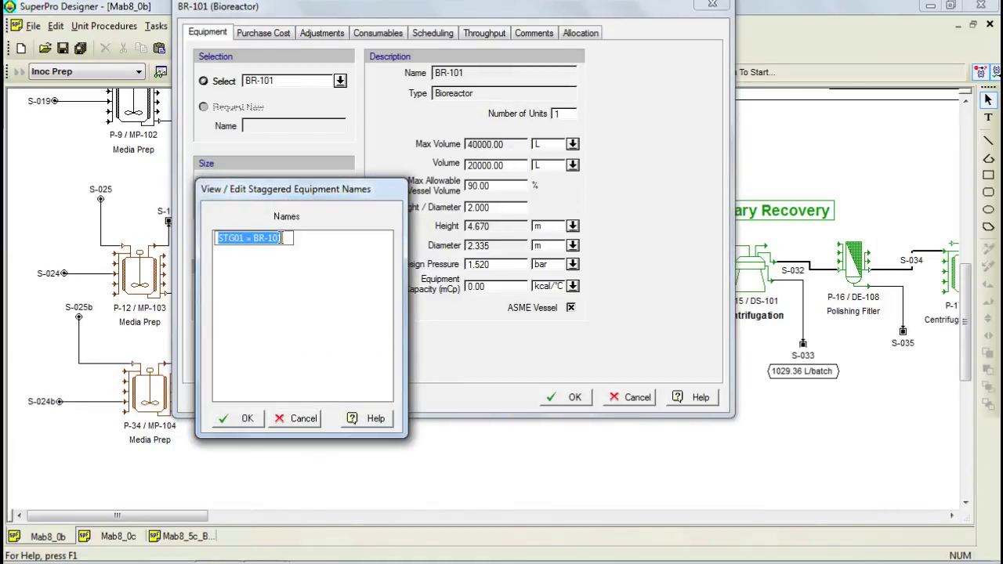
type("BR-101b")
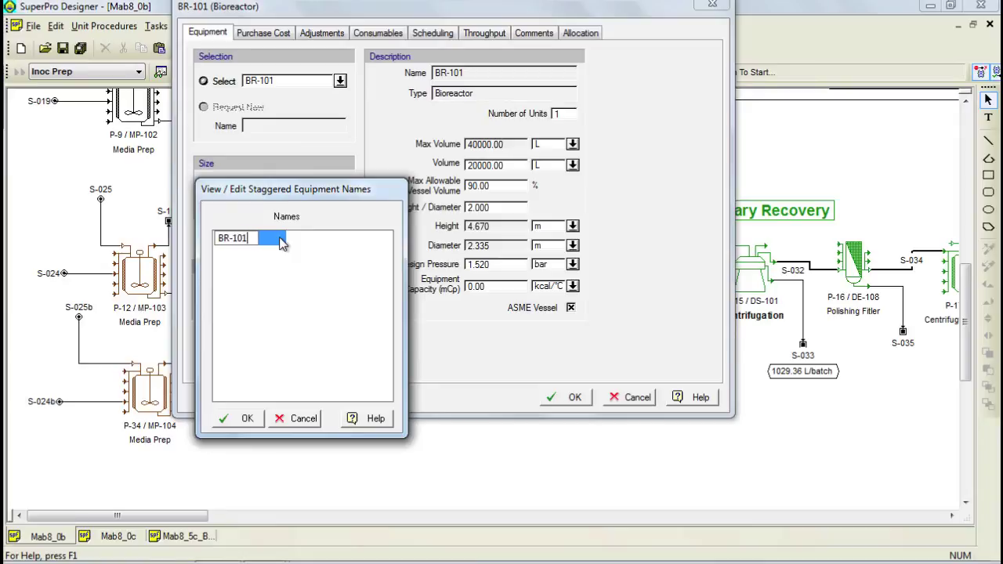
left_click(249, 417)
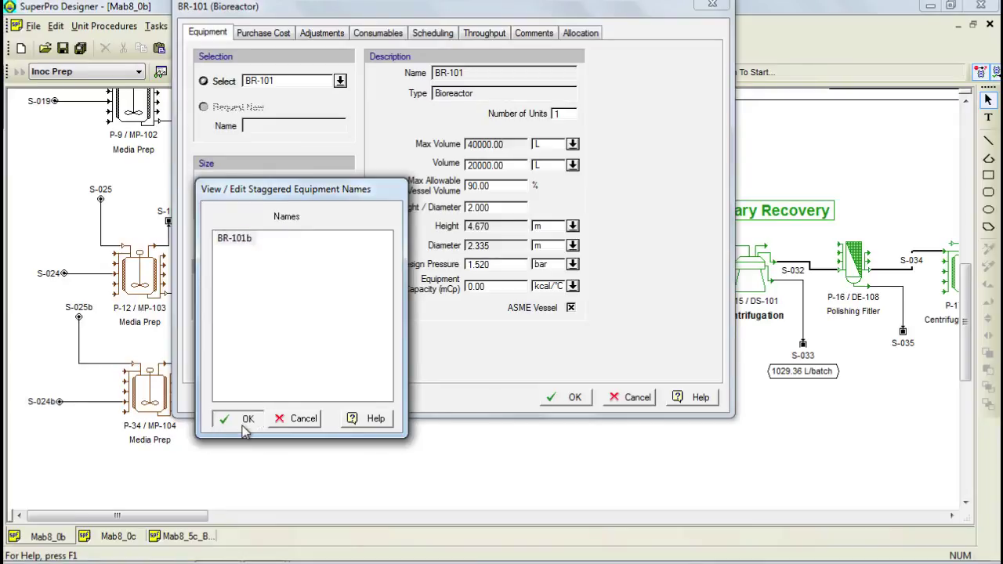
left_click(554, 398)
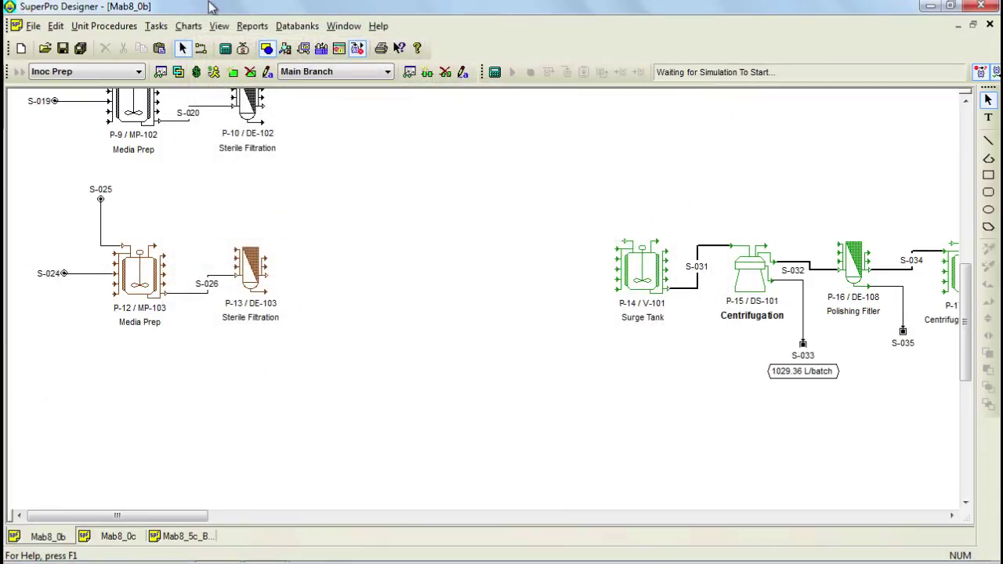
Step: Display the equipment occupancy chart for multiple batches, solving the M&E equations first to account for the staggered bioreactor
left_click(201, 27)
mouse_move(309, 45)
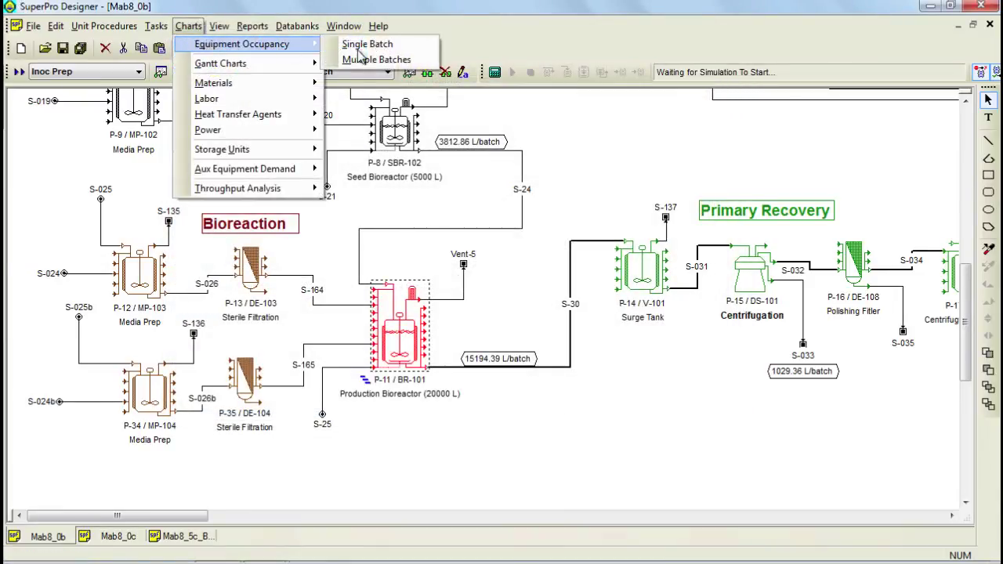
left_click(369, 61)
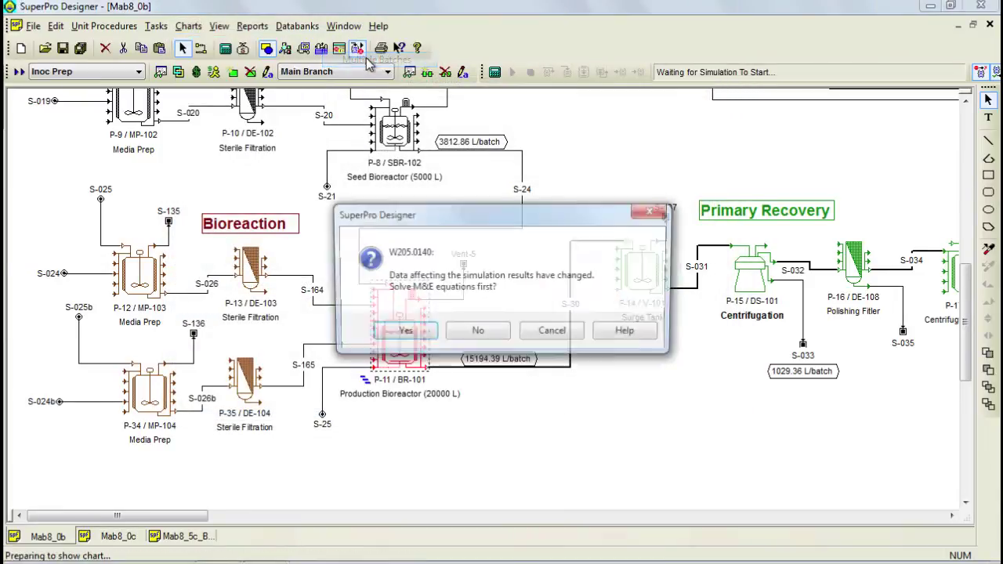
left_click(414, 332)
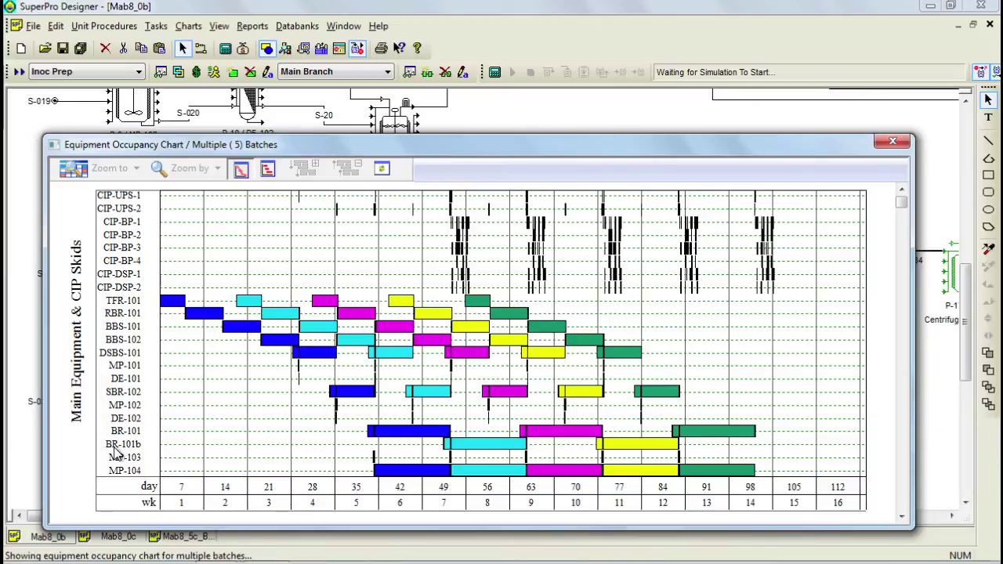
Step: Examine the BR-101b row and the recipe scheduling summary for cycle time and scheduling bottleneck equipment, and close the summary
mouse_move(448, 445)
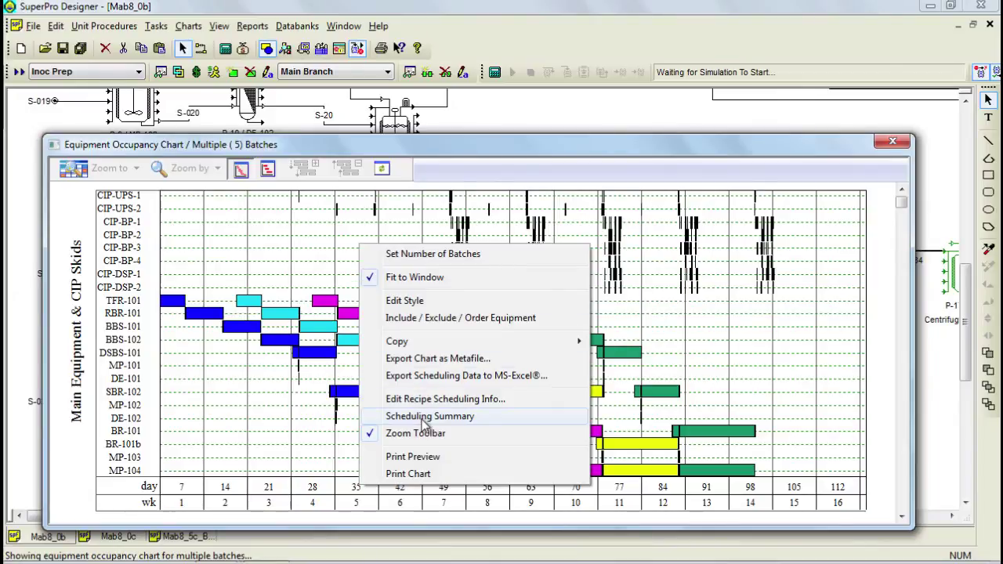
left_click(476, 387)
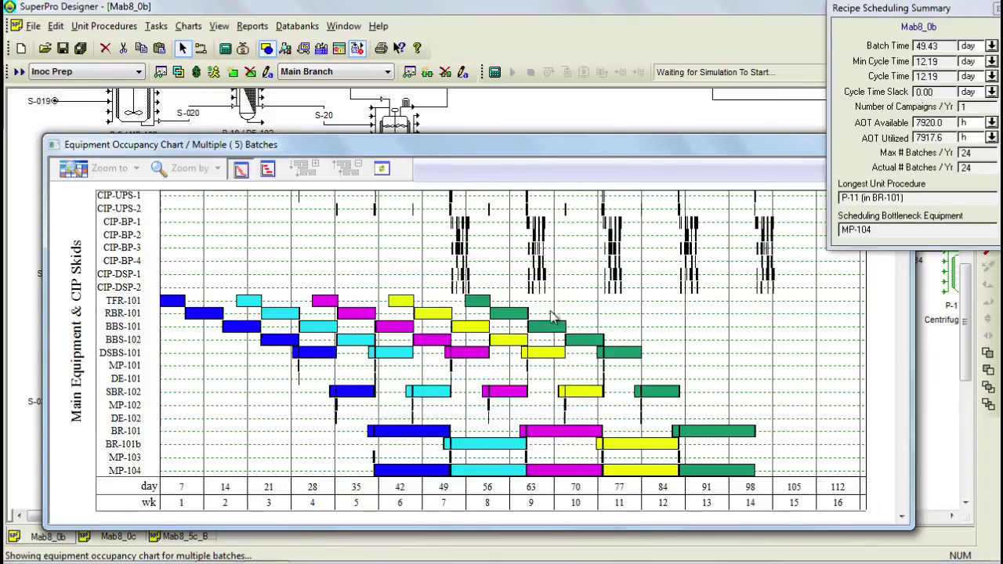
left_click_drag(873, 12, 452, 240)
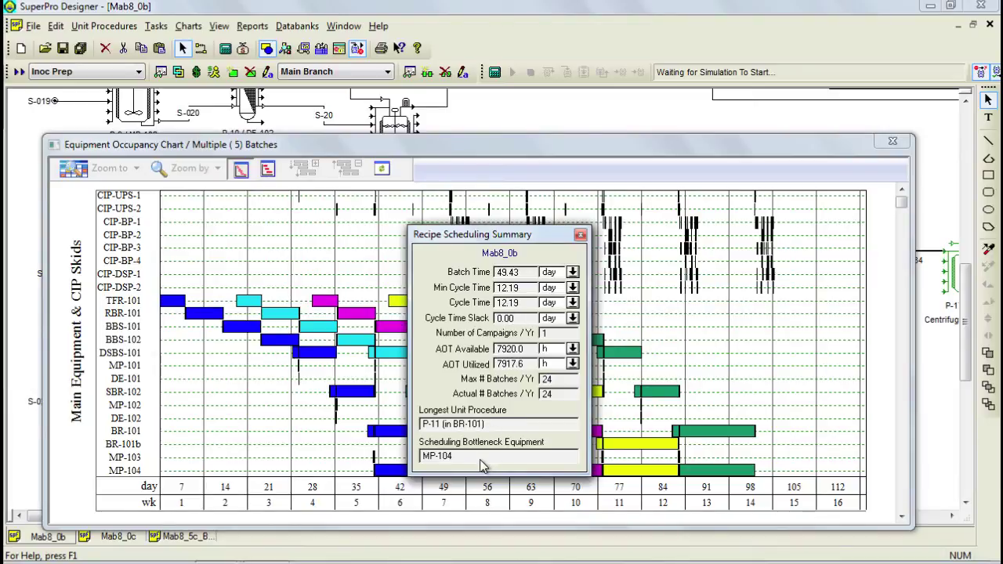
left_click(581, 233)
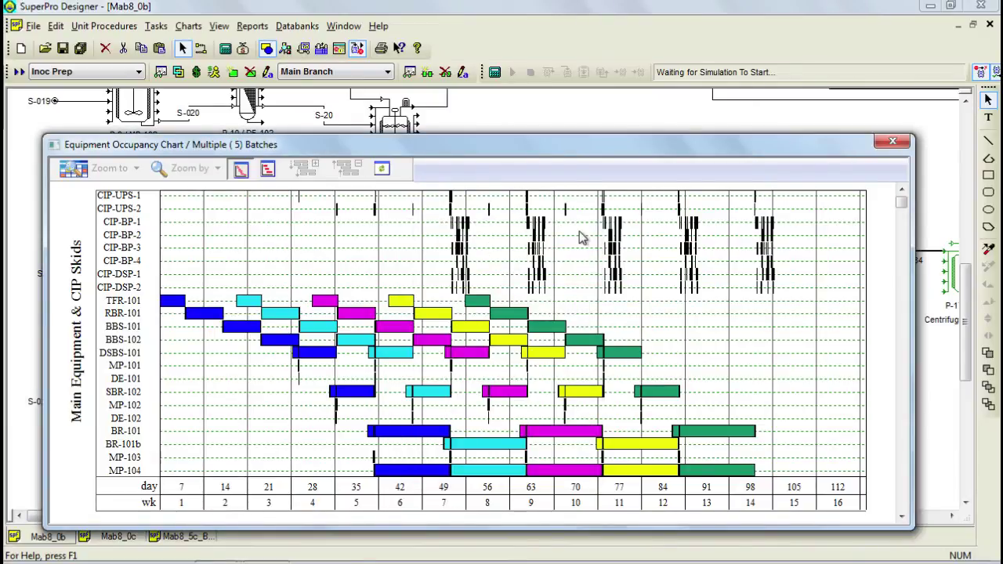
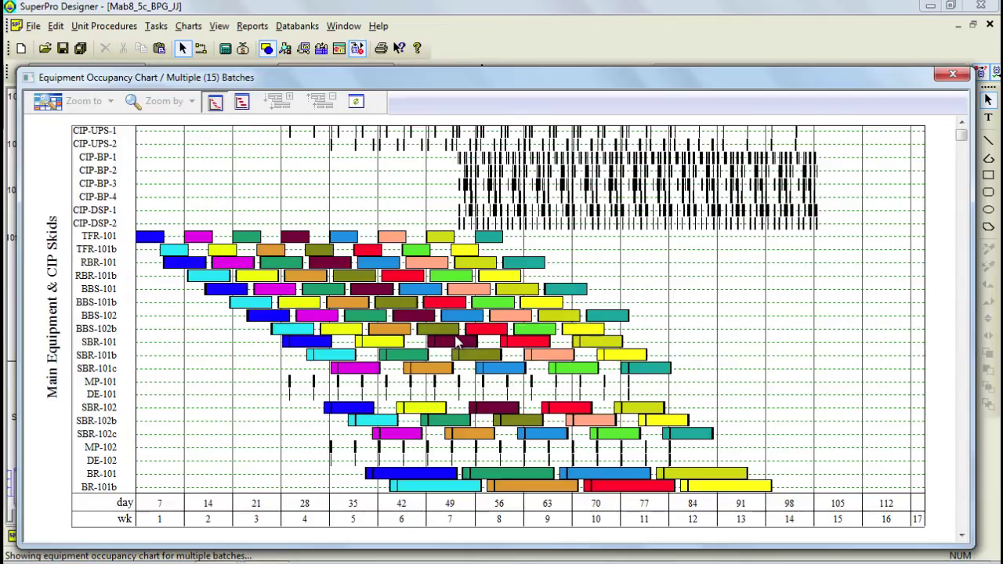
Step: Review the recipe scheduling summary of the Mab8_5c_BPG_JJ model from its 15-batch occupancy chart, save the model, and close the summary
right_click(737, 257)
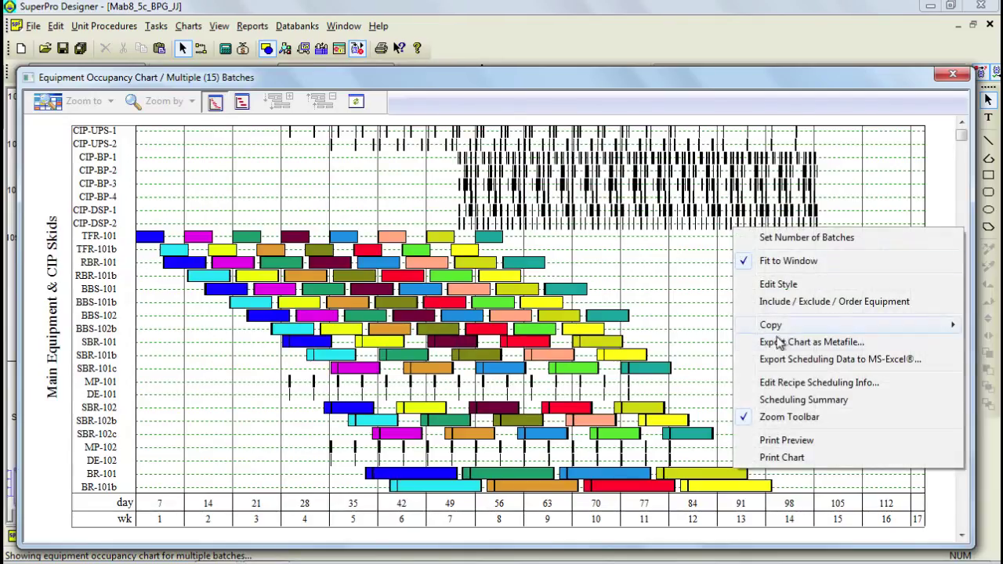
left_click(801, 400)
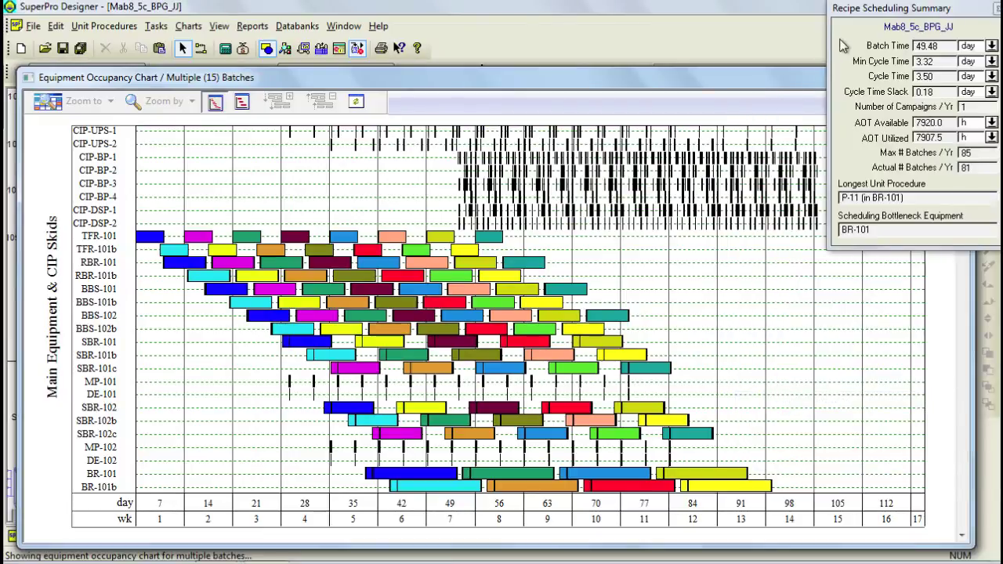
left_click_drag(845, 11, 564, 137)
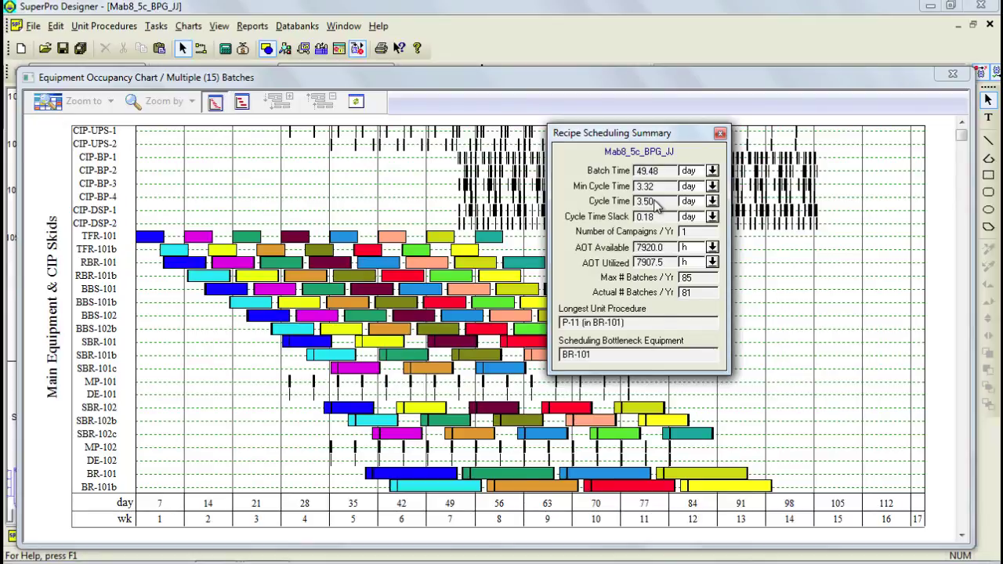
key("ctrl+s")
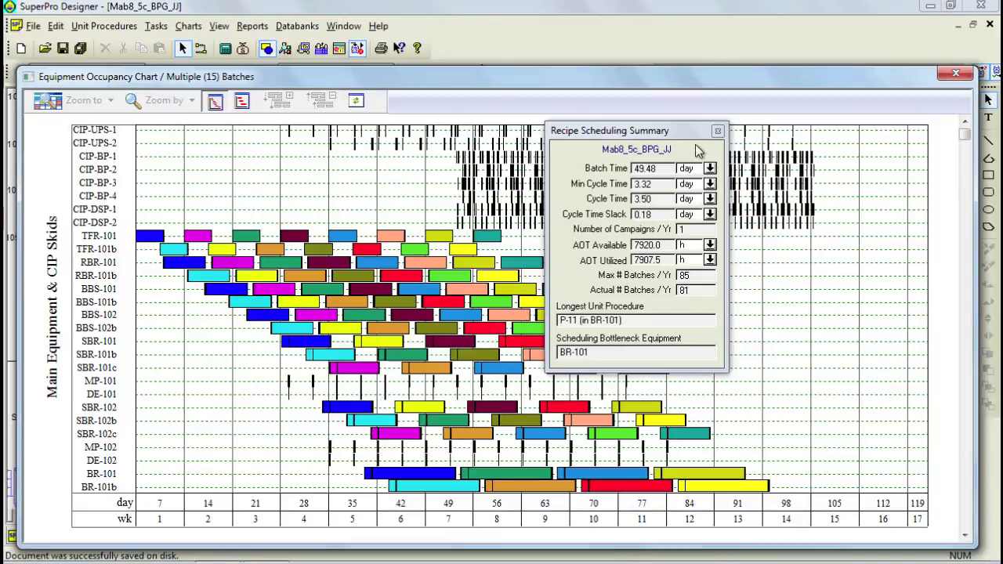
left_click(718, 131)
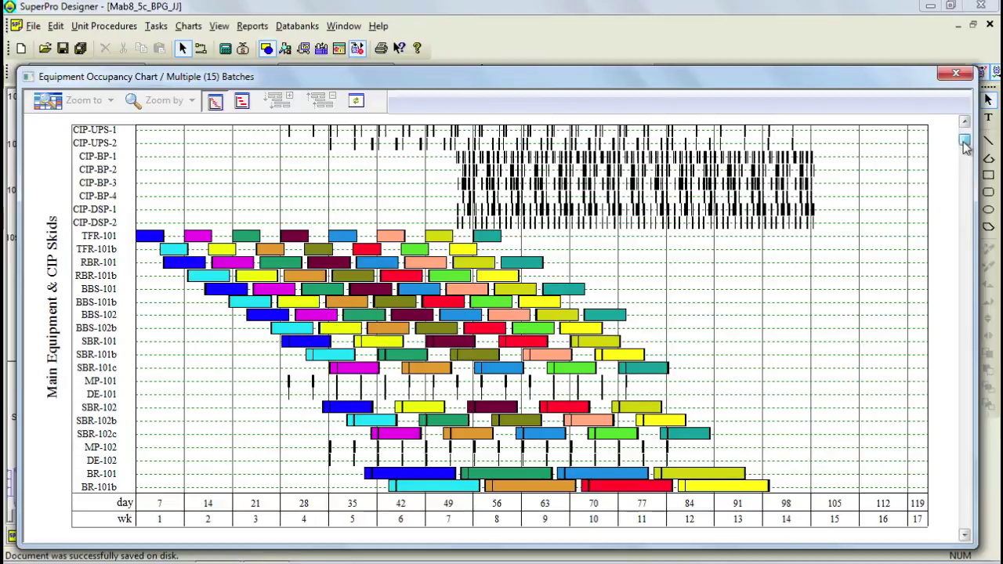
Step: Examine the occupancy rows of the staggered production bioreactors, media prep tanks and filters, and the downstream equipment
left_click_drag(965, 145, 971, 213)
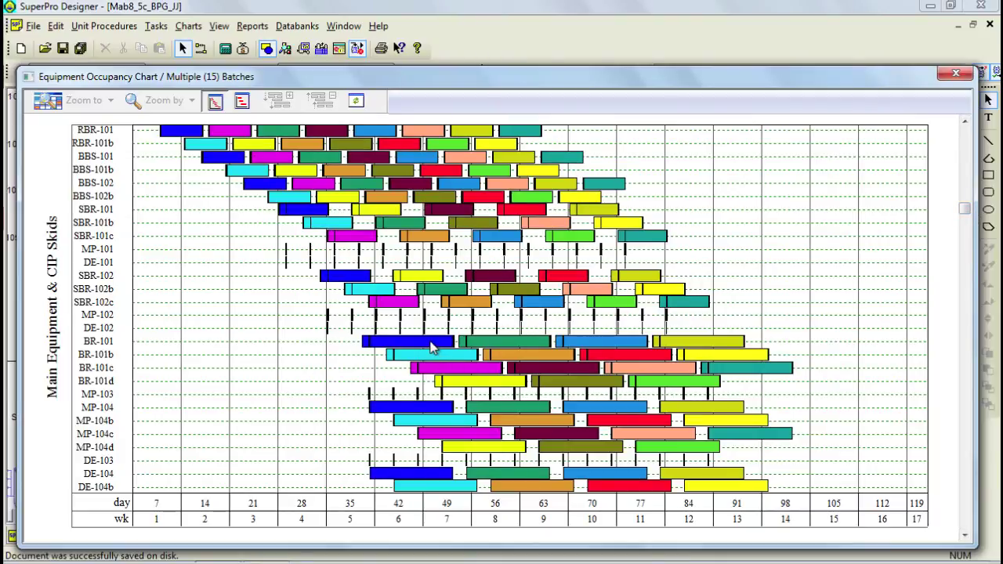
mouse_move(433, 349)
scroll(549, 330, "down", 1)
mouse_move(553, 331)
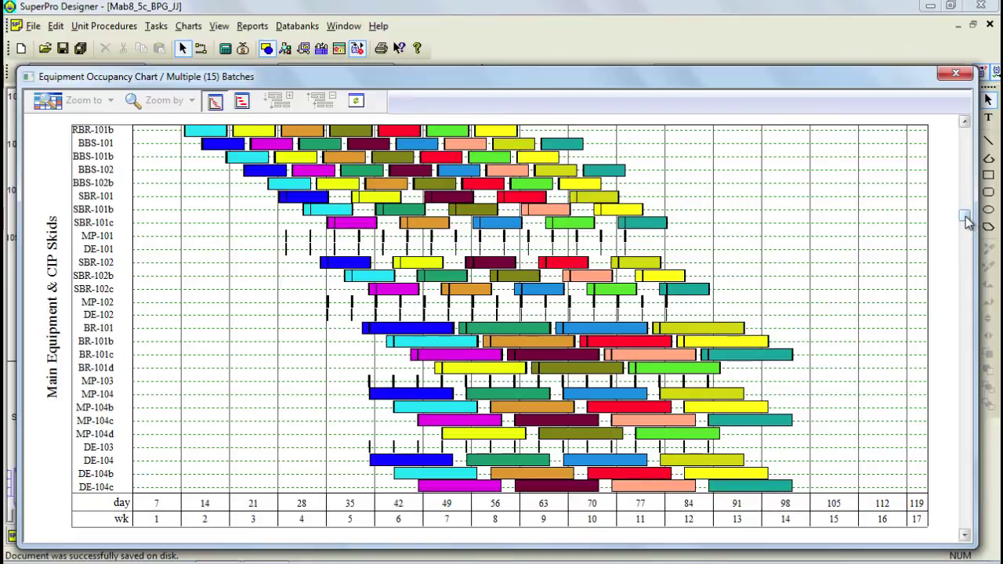
left_click_drag(966, 222, 966, 368)
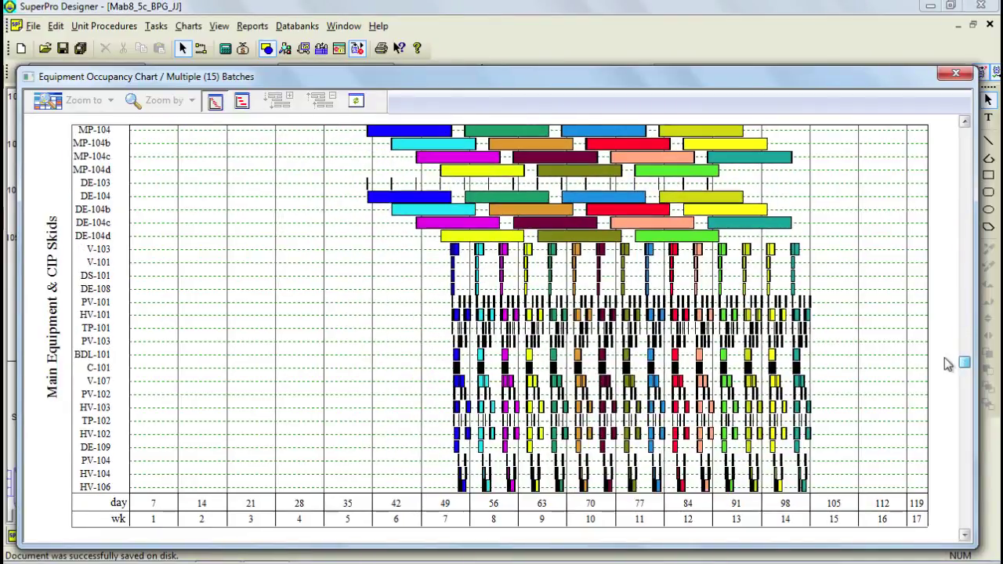